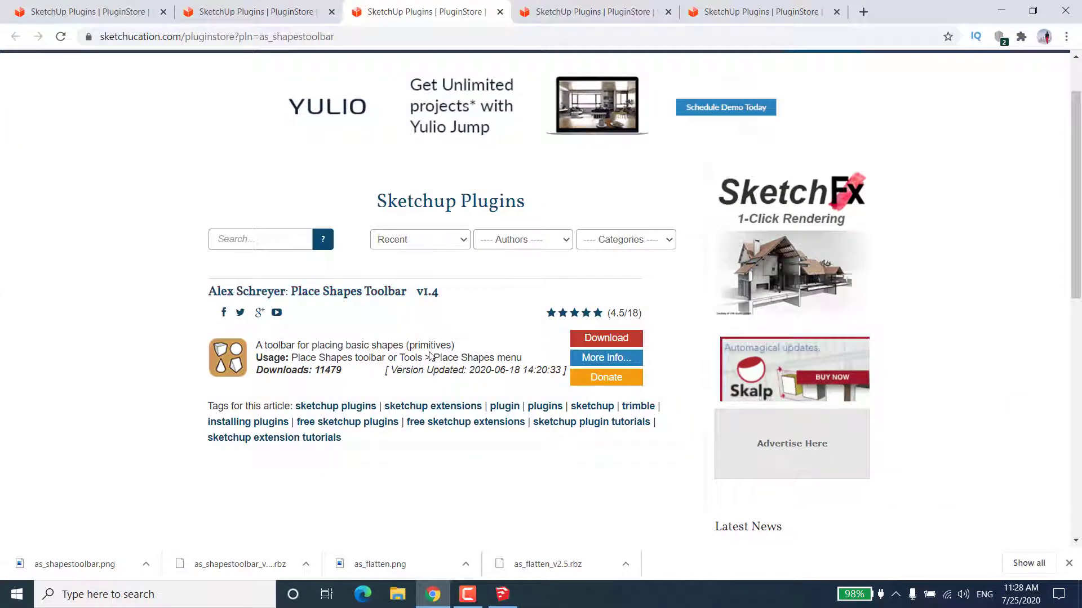
Step: Switch from the browser's plugin page to SketchUp Pro 2020, leaving the browser minimized
left_click(502, 594)
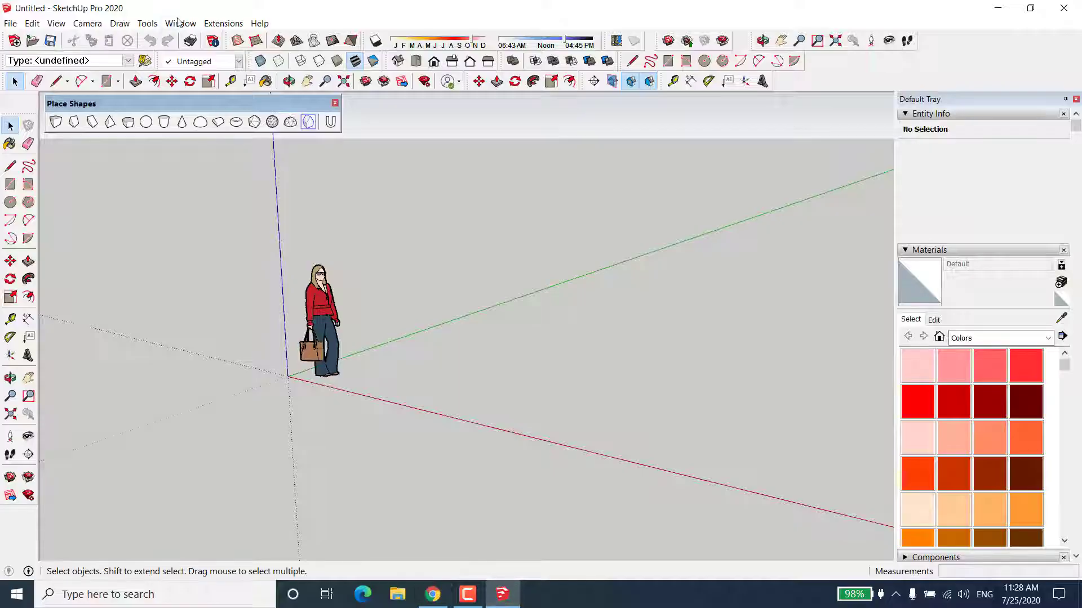
left_click(193, 25)
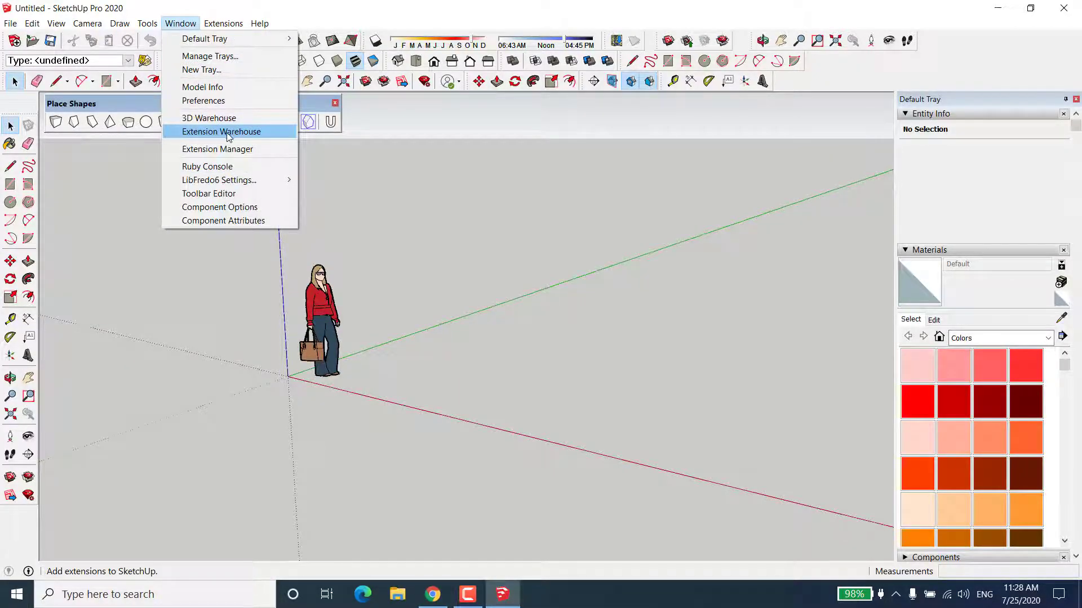
left_click(488, 231)
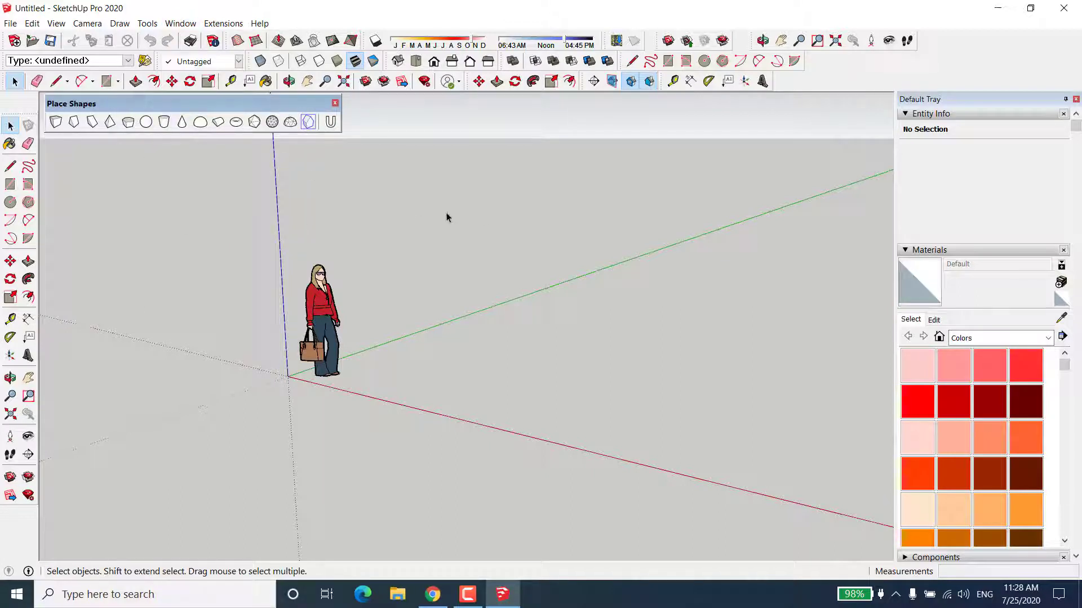
left_click(433, 595)
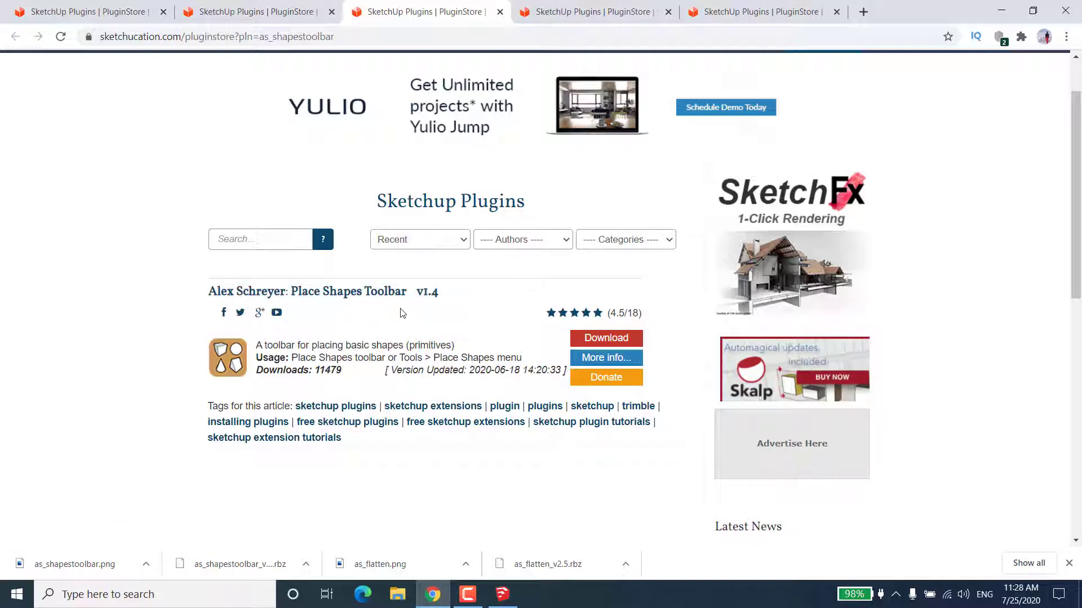
left_click(1001, 10)
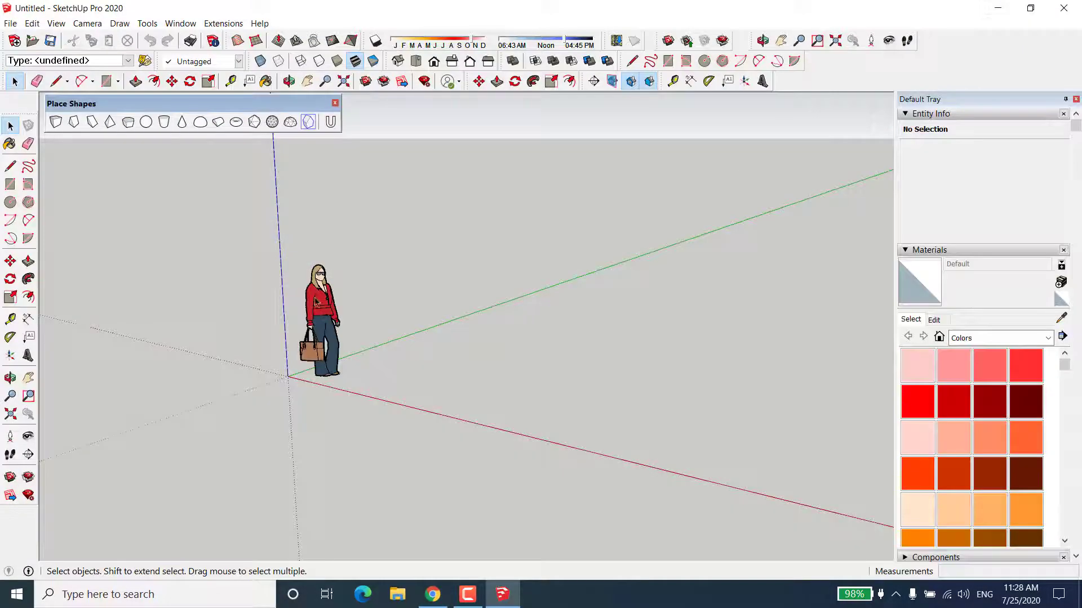
Step: Delete the default human figure and reposition the floating Place Shapes toolbar over the modelling area
left_click_drag(194, 212, 205, 211)
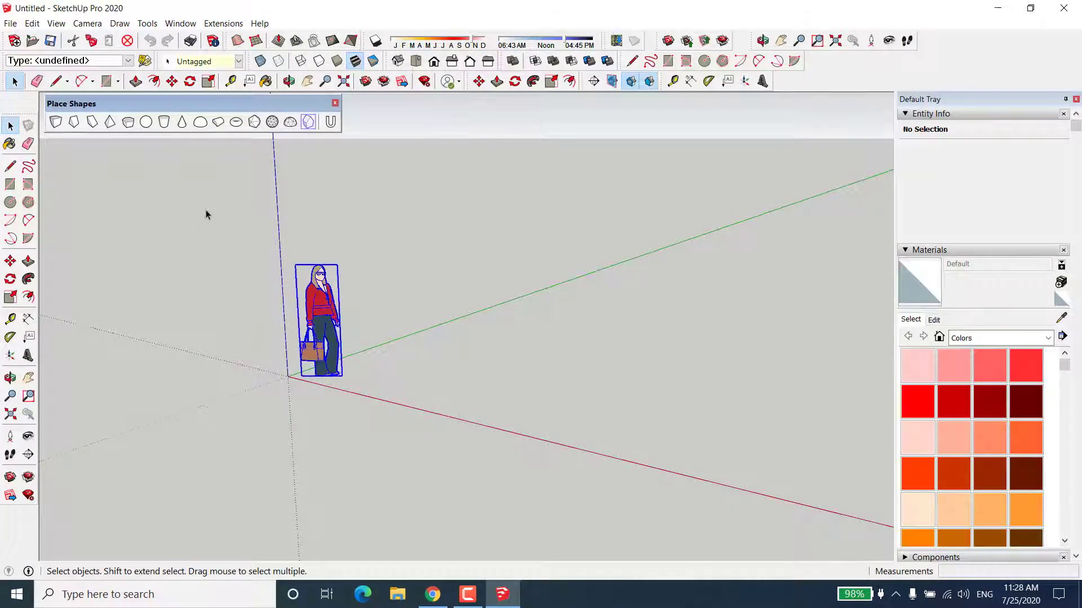
key("Delete")
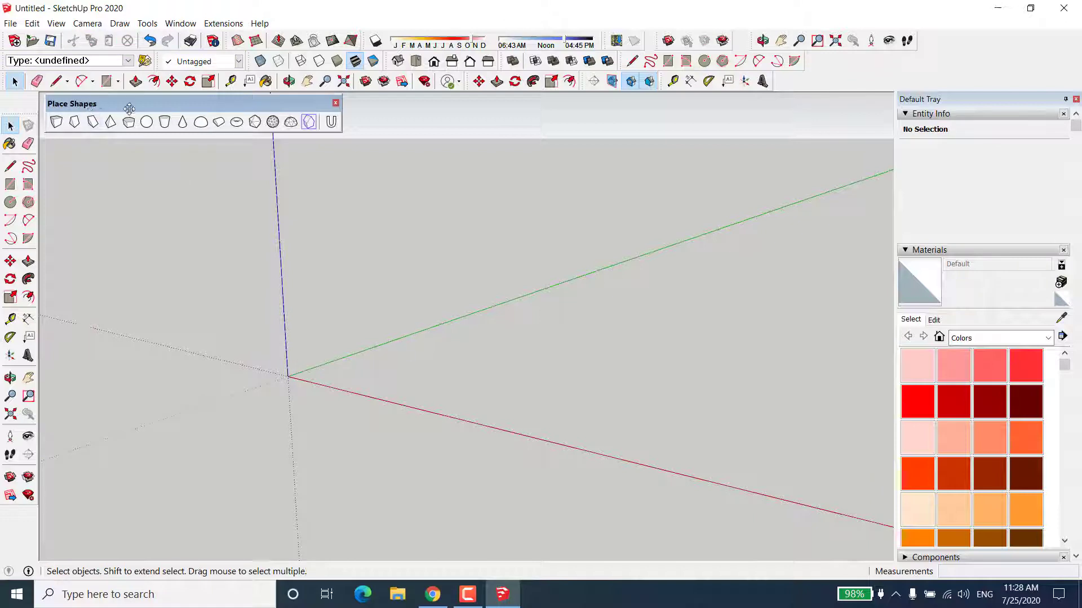
left_click_drag(84, 105, 142, 117)
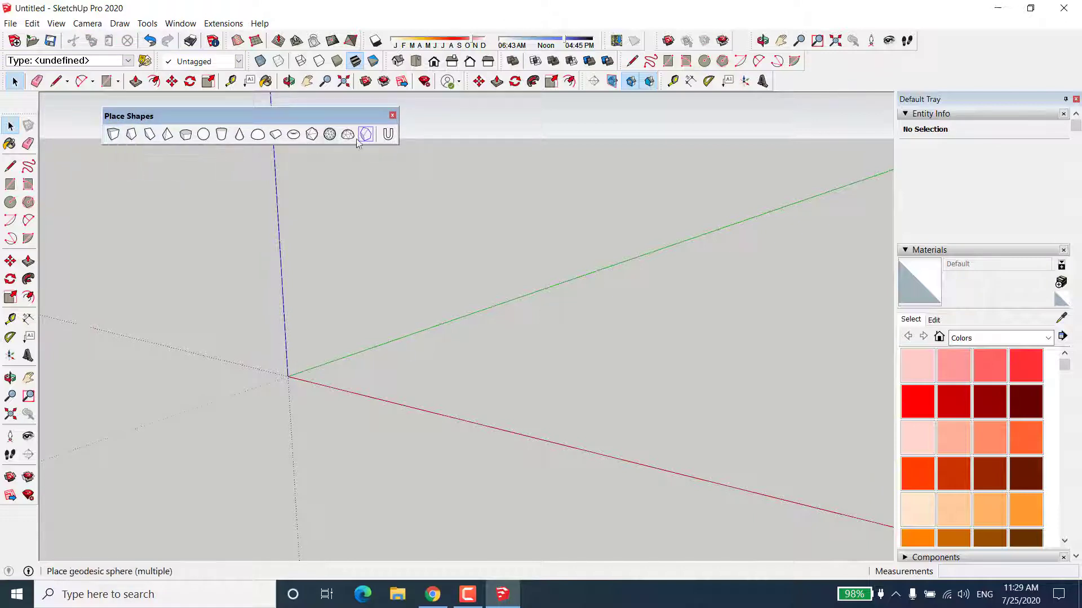
Step: Set the base unit for placed shapes to m
left_click(389, 142)
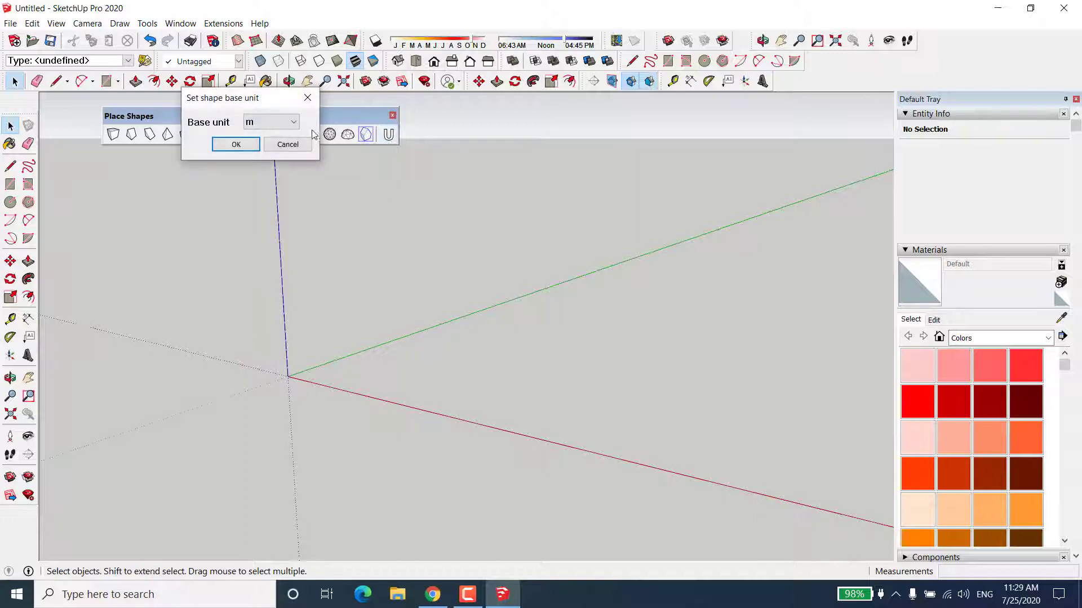
left_click(284, 122)
left_click(285, 123)
left_click(233, 145)
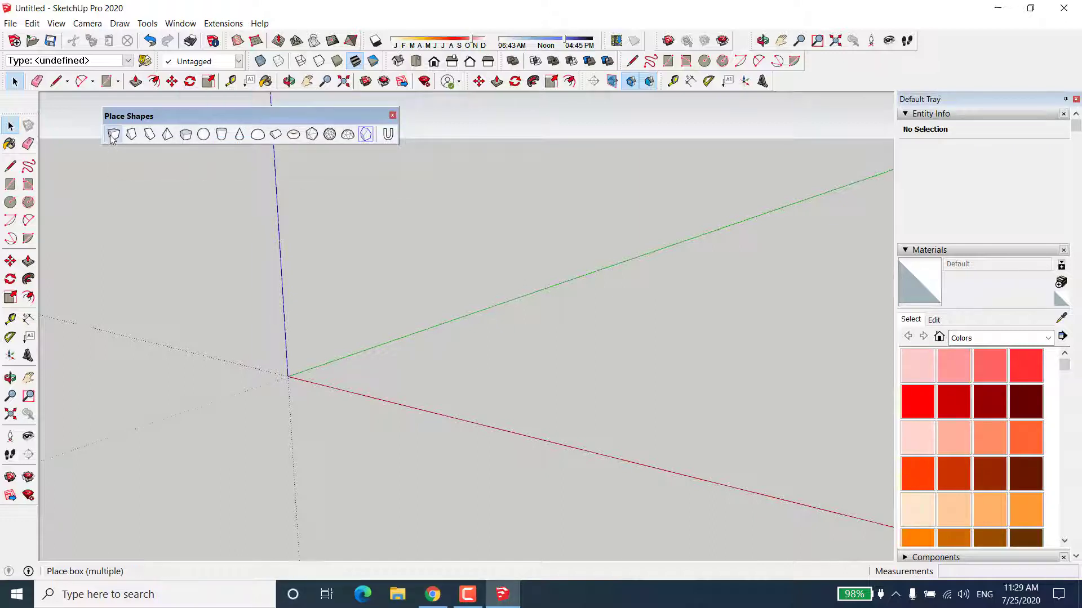
Step: Place three boxes: one at the origin, one farther back by the green axis, and one in front beside the first
left_click(112, 134)
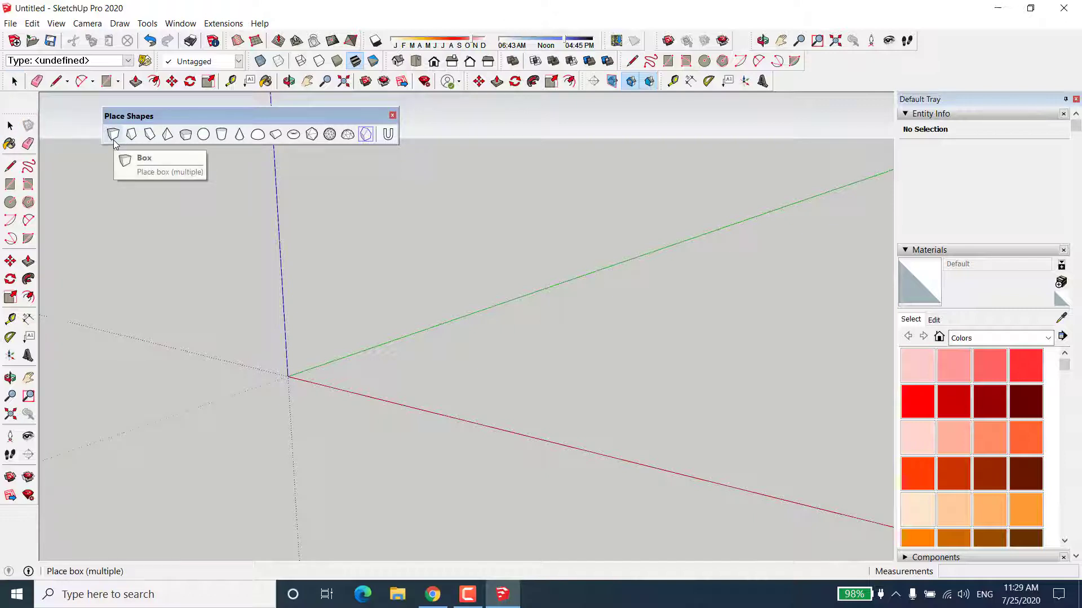
left_click(114, 135)
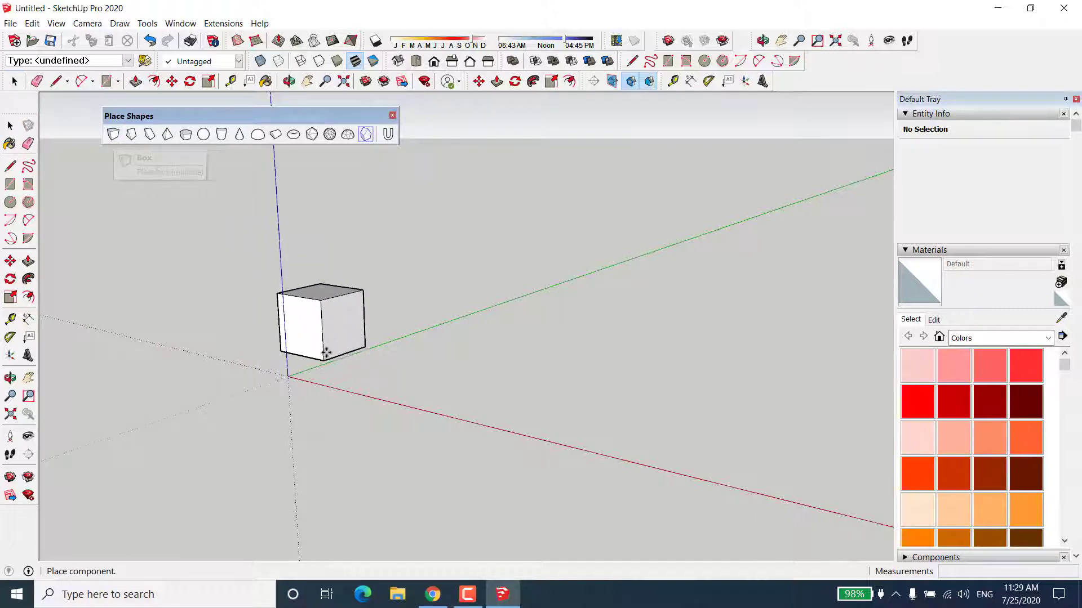
left_click(338, 375)
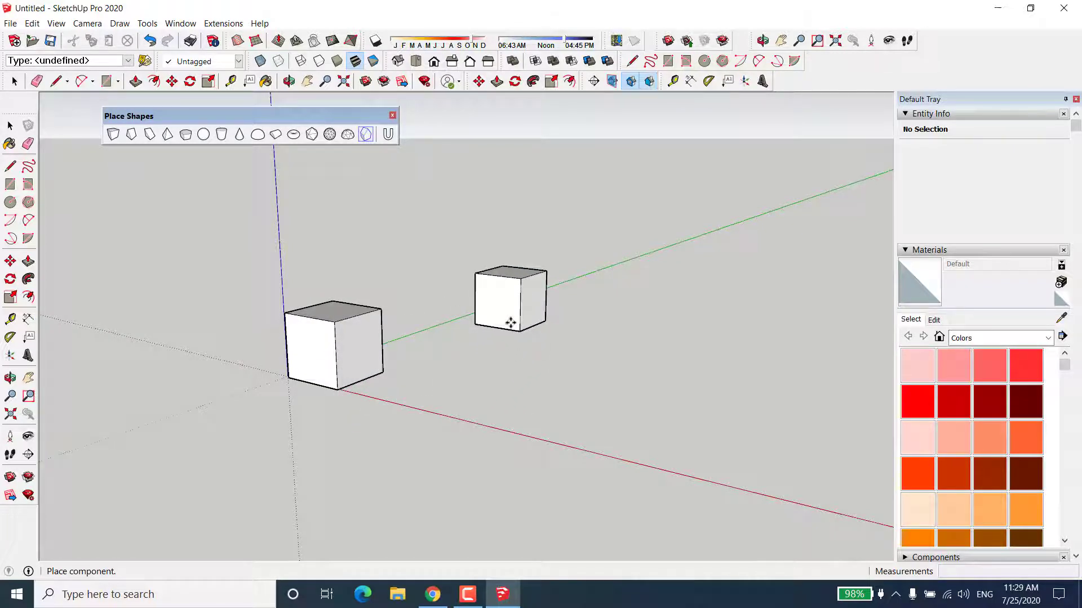
left_click(510, 322)
left_click(209, 414)
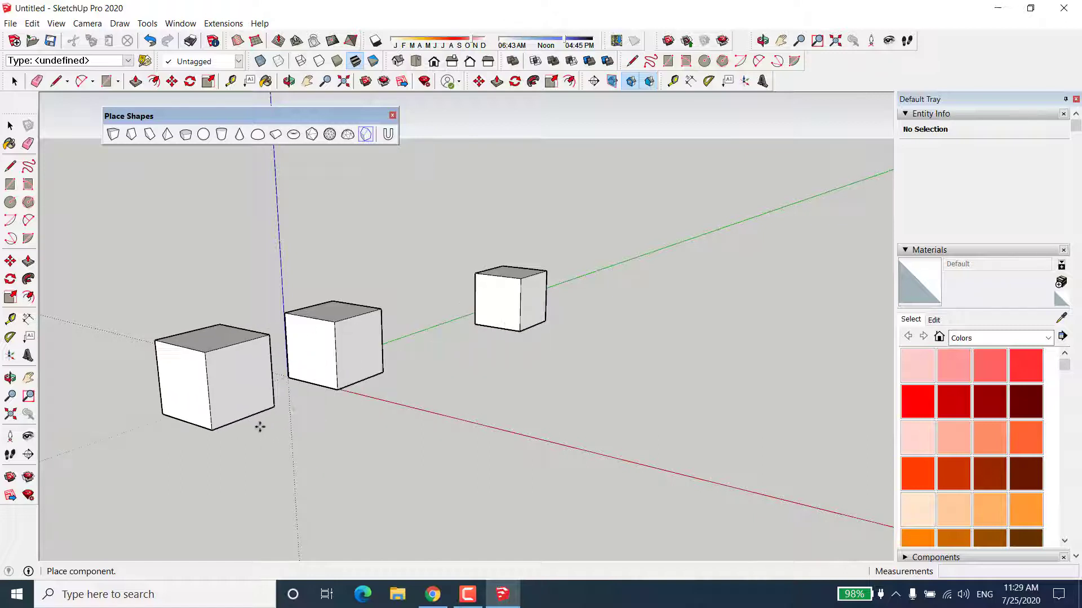
key("Escape")
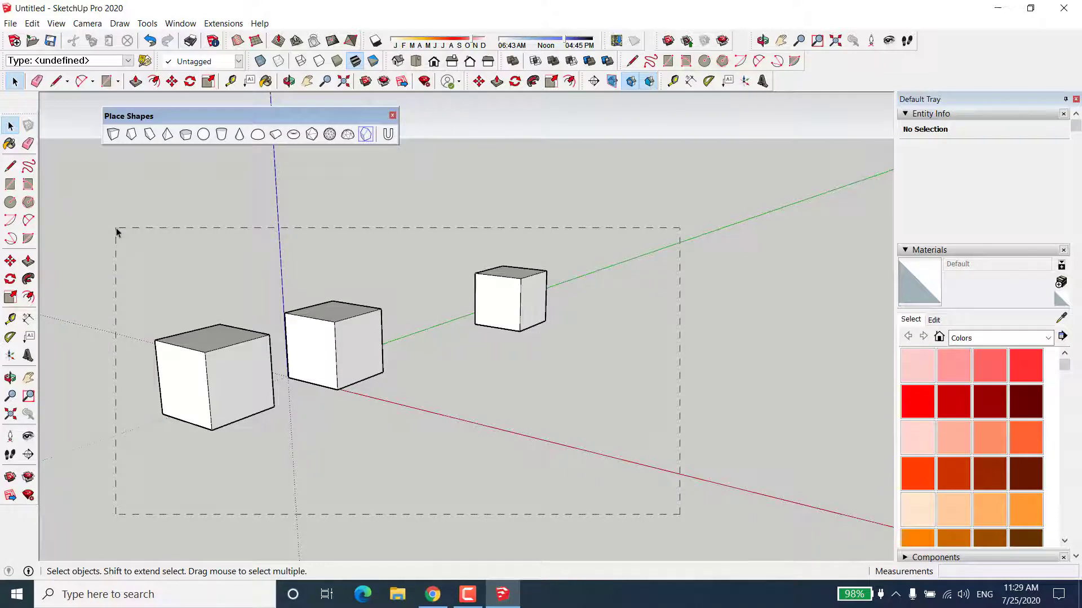
Step: Measure an edge of the box at the origin with the Tape Measure, starting from its front lower corner
left_click_drag(364, 406, 360, 406)
scroll(346, 404, "up", 2)
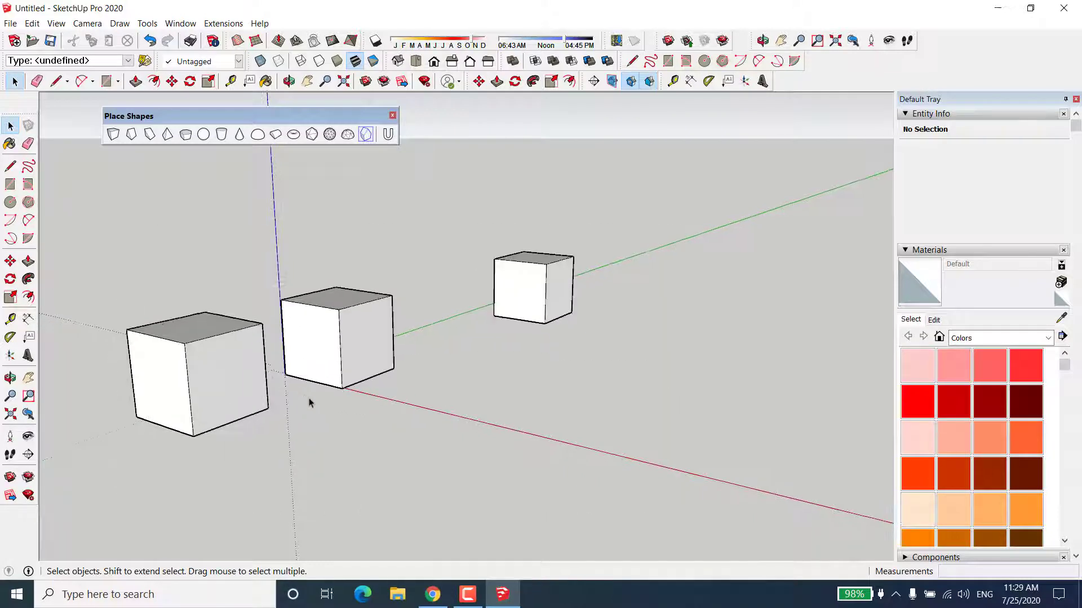
key("t")
left_click(342, 388)
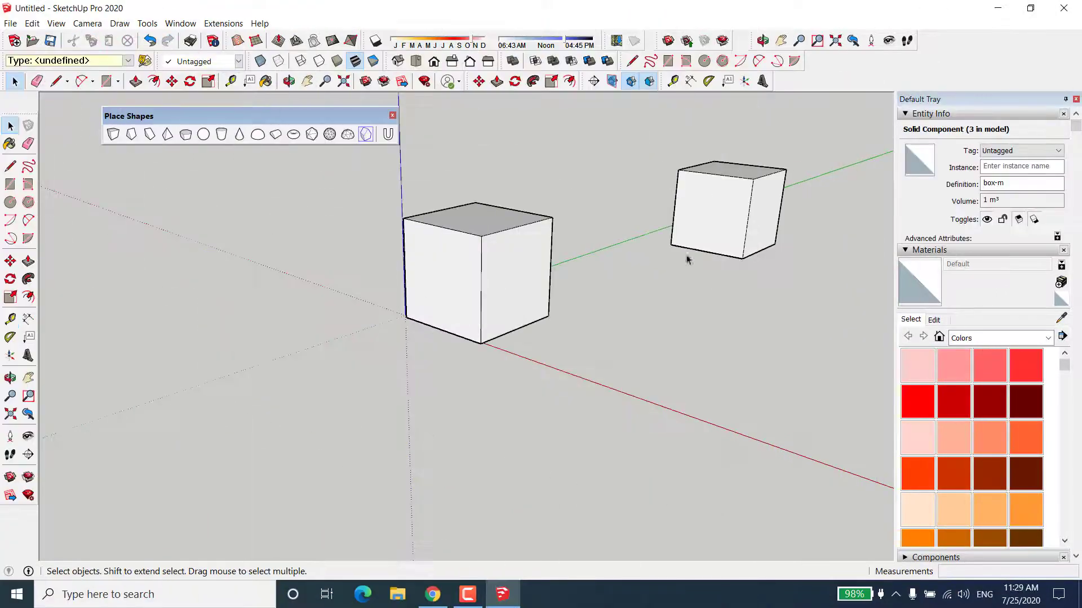
Step: Remove the other two boxes and explode the box at the origin into loose geometry
right_click(481, 270)
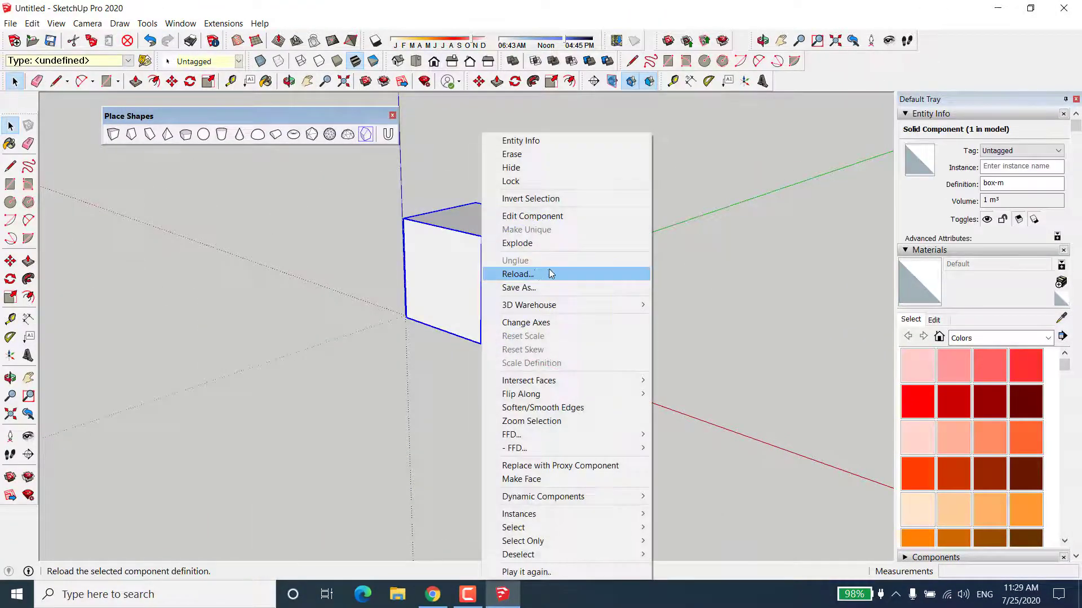
left_click(517, 243)
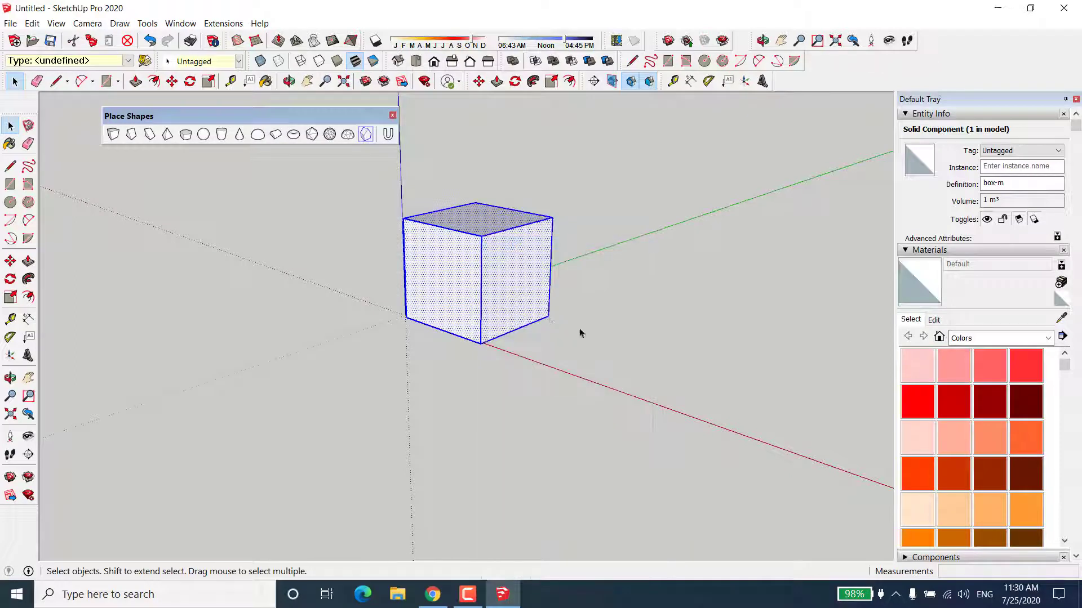
key("t")
left_click(481, 343)
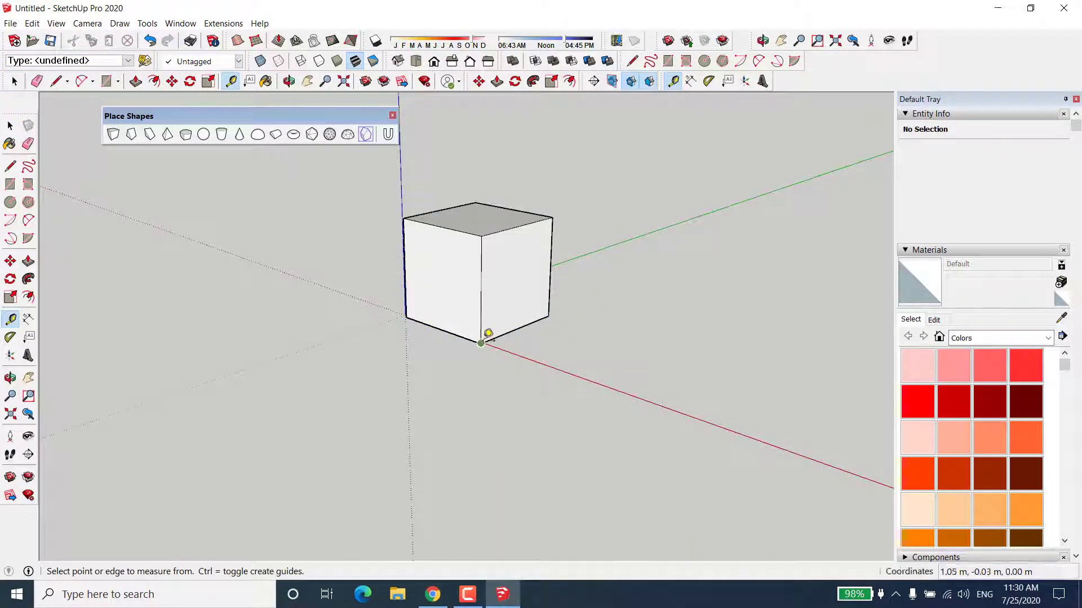
key("space")
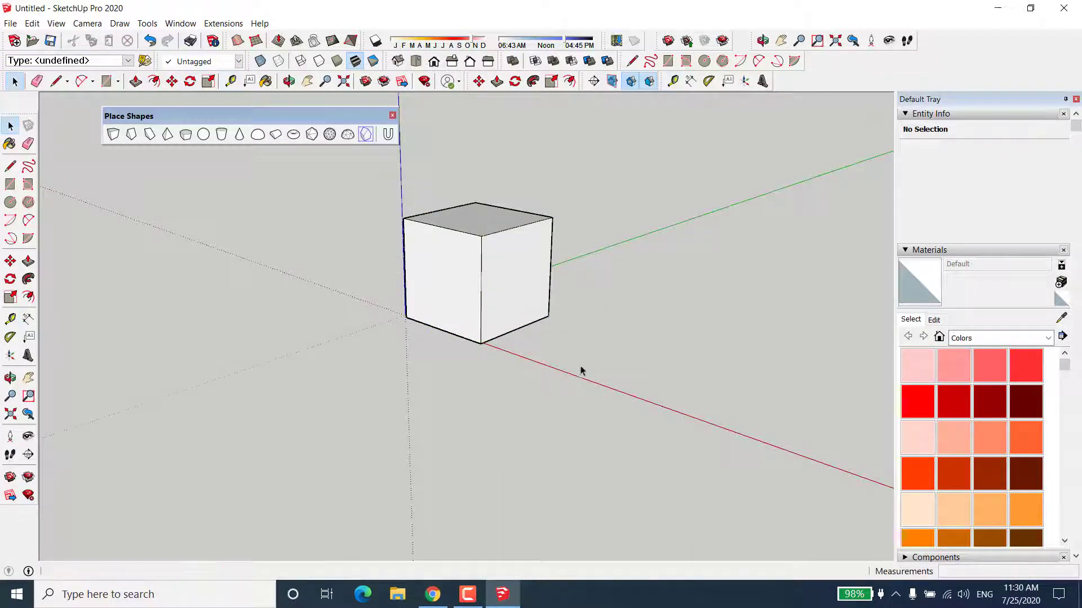
Step: Select all the box's geometry and resize the model with the Tape Measure so the front vertical edge becomes 4 m
triple_click(527, 316)
key("t")
left_click(480, 341)
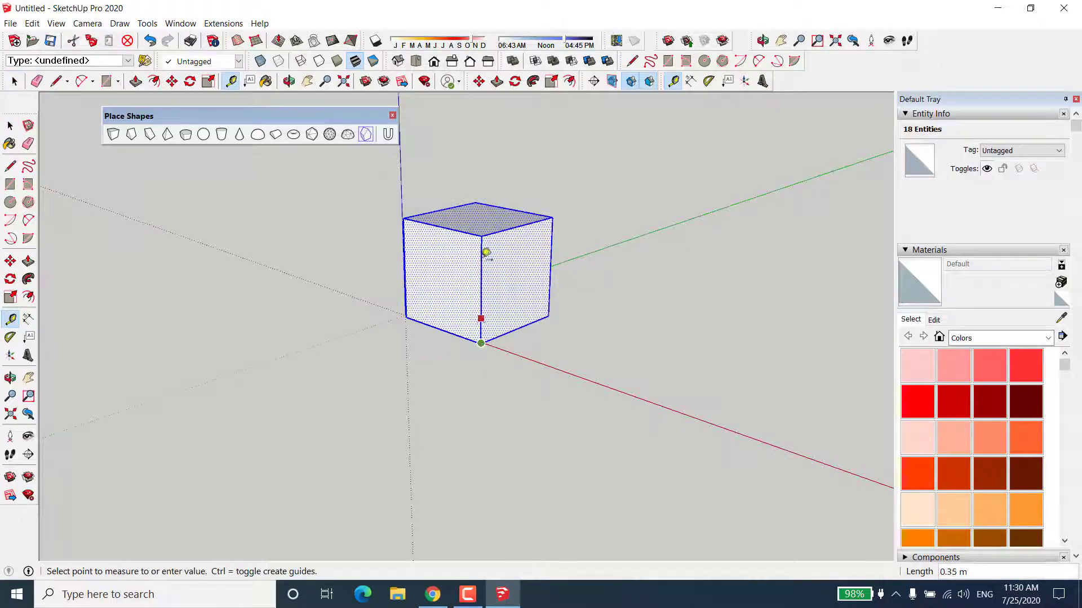
left_click(486, 232)
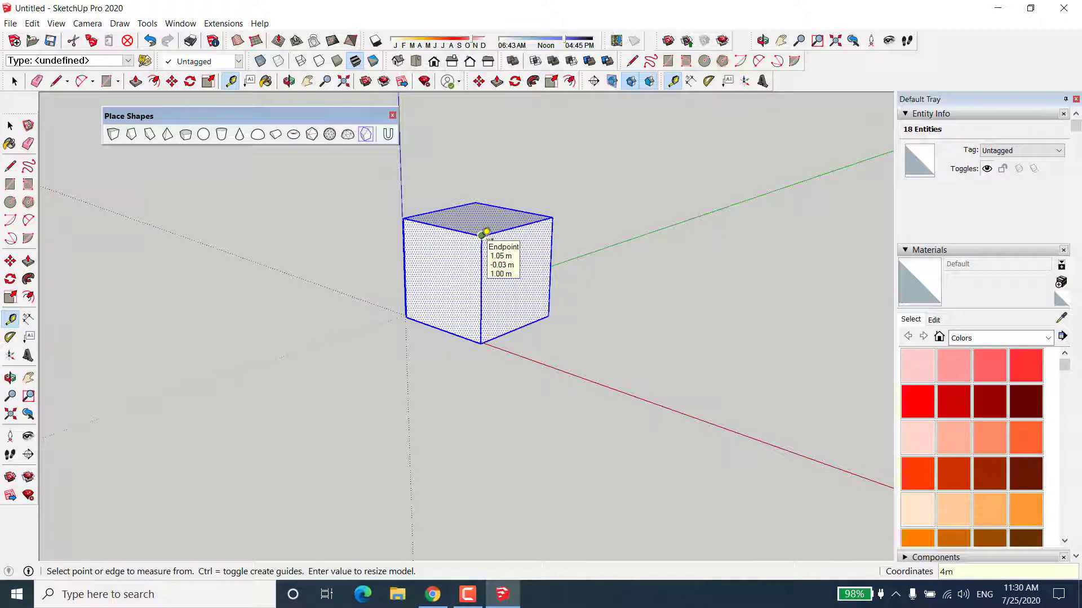
key("Return")
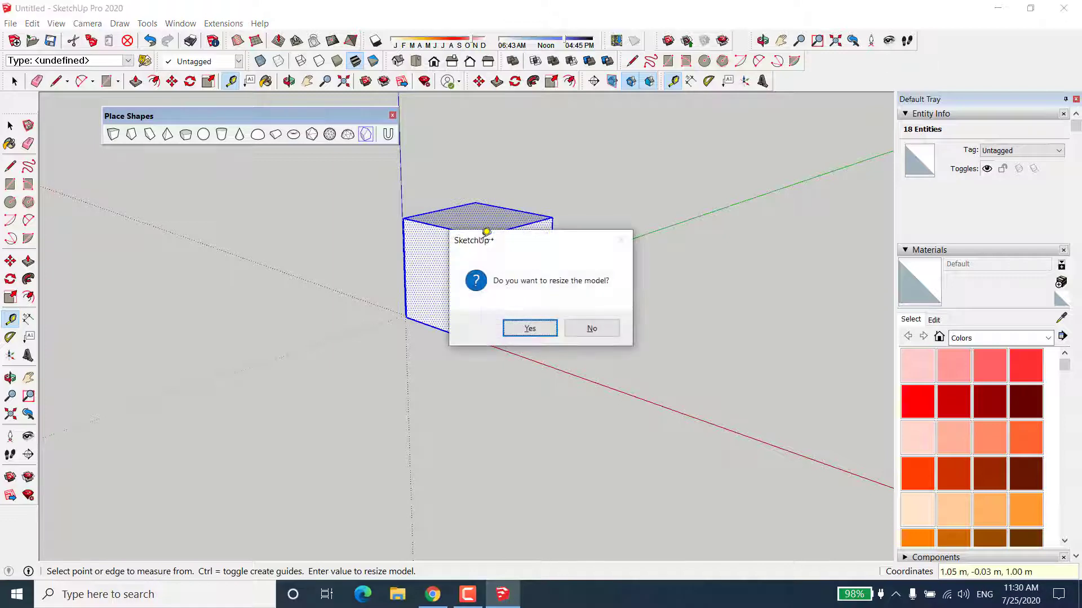
left_click(540, 335)
Step: Measure the resized box's front vertical edge, and delete the box
scroll(541, 334, "down", 6)
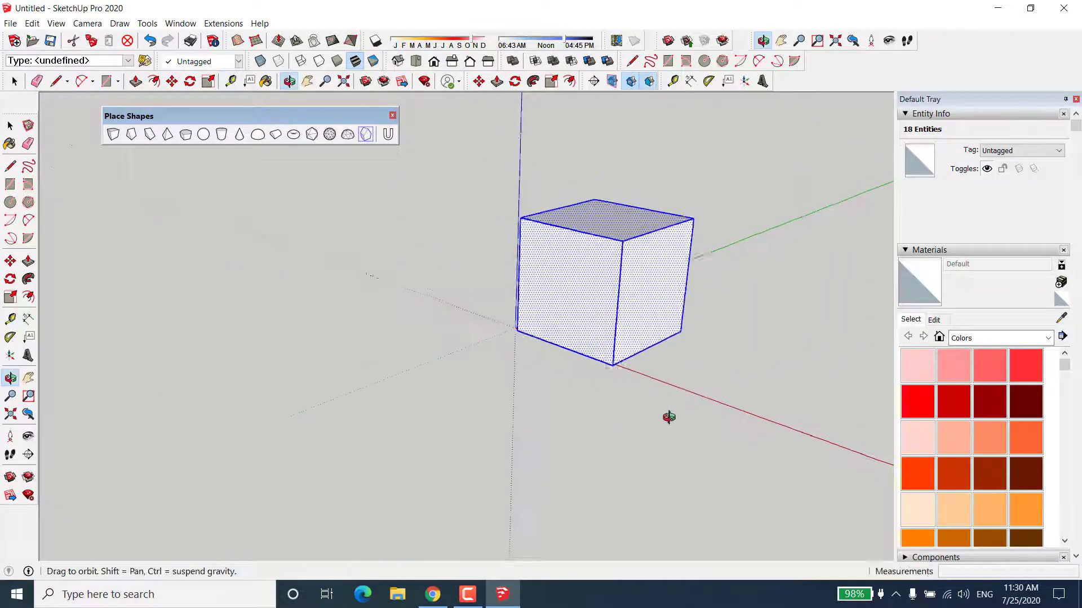
left_click(609, 369)
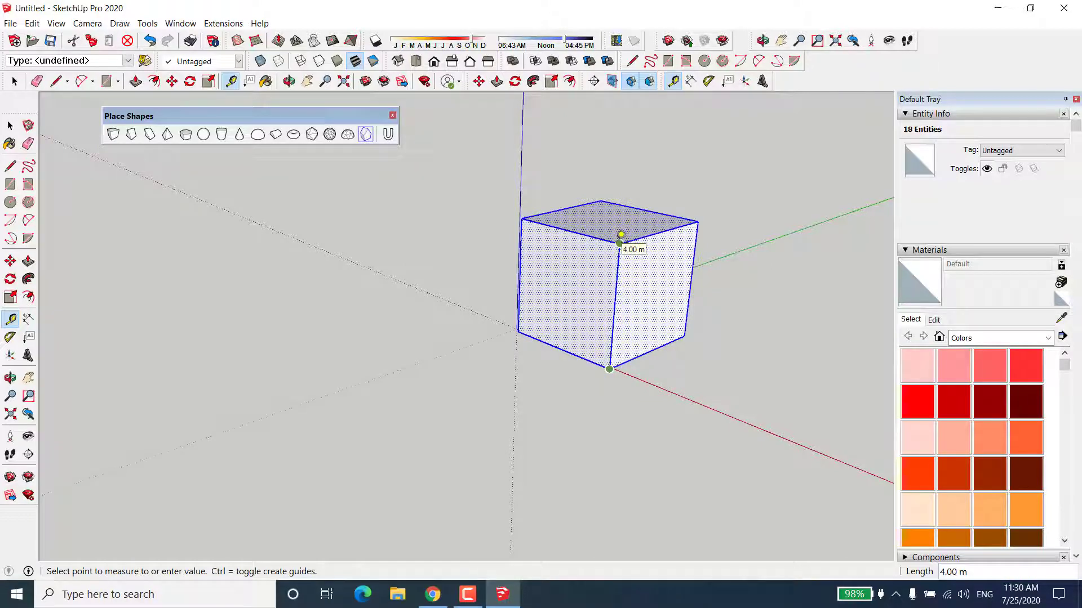
key("space")
key("Delete")
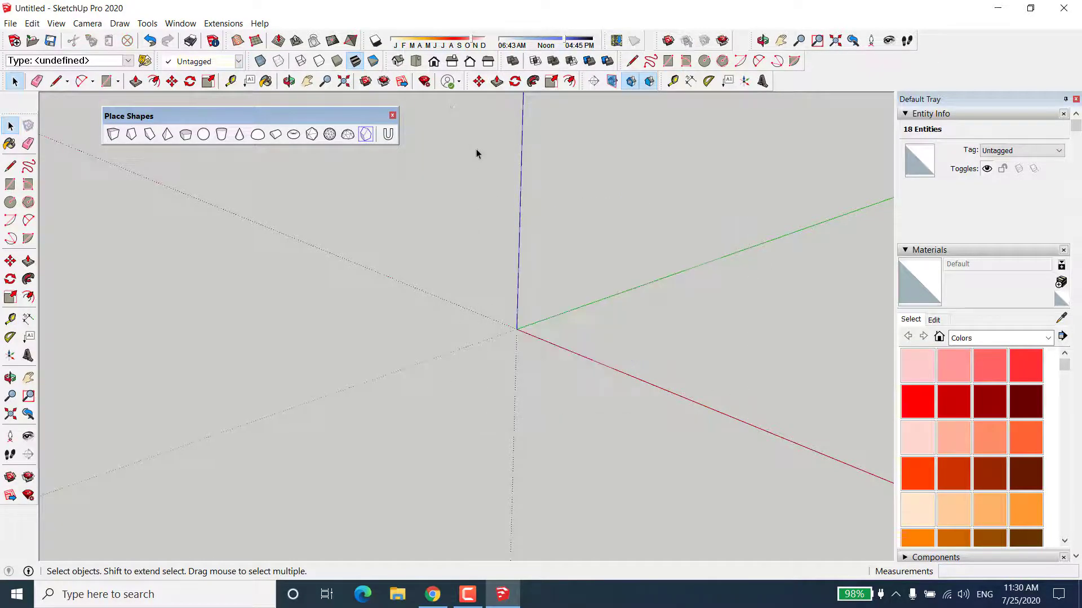
Step: Place one triangular prism at the origin, inspect it, and delete it
left_click(132, 134)
left_click(540, 329)
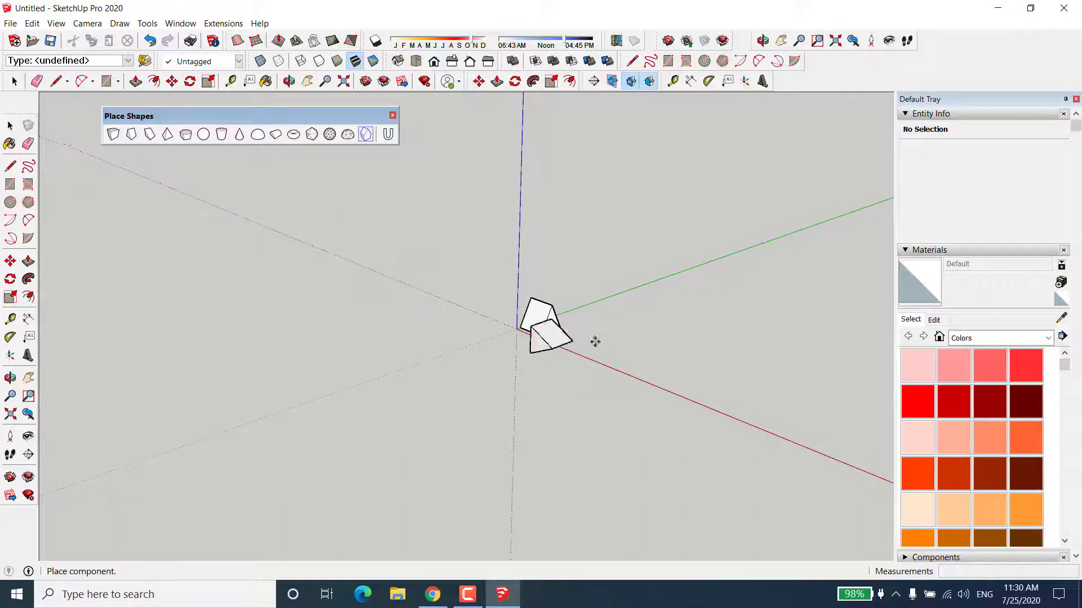
middle_click_drag(594, 340, 607, 360)
key("space")
left_click_drag(652, 367, 435, 167)
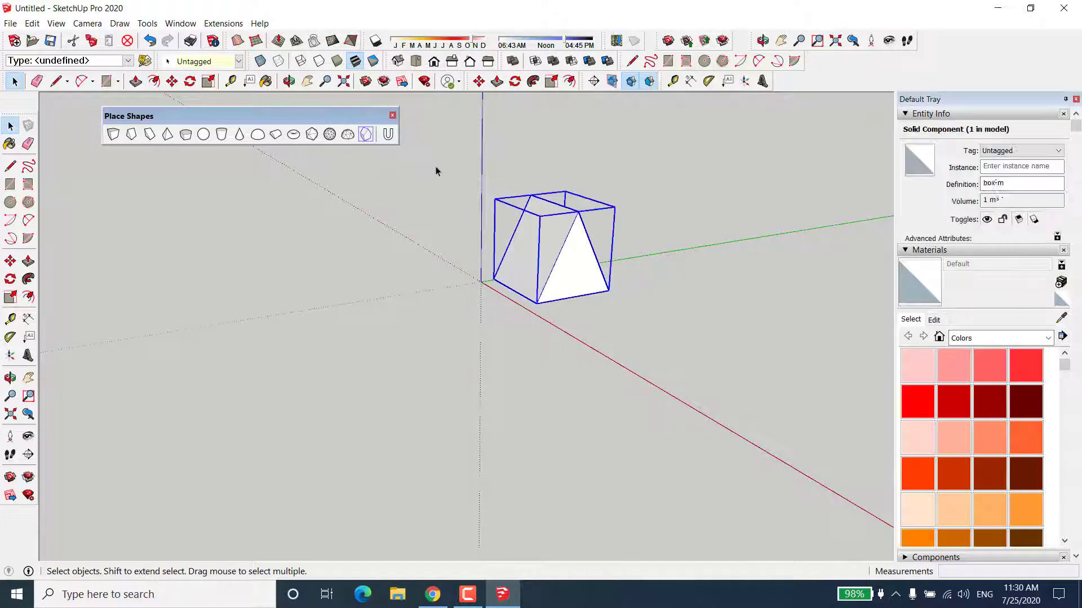
key("Delete")
Step: Place one wedge at the origin, view it from its triangular side, and delete it
left_click(149, 135)
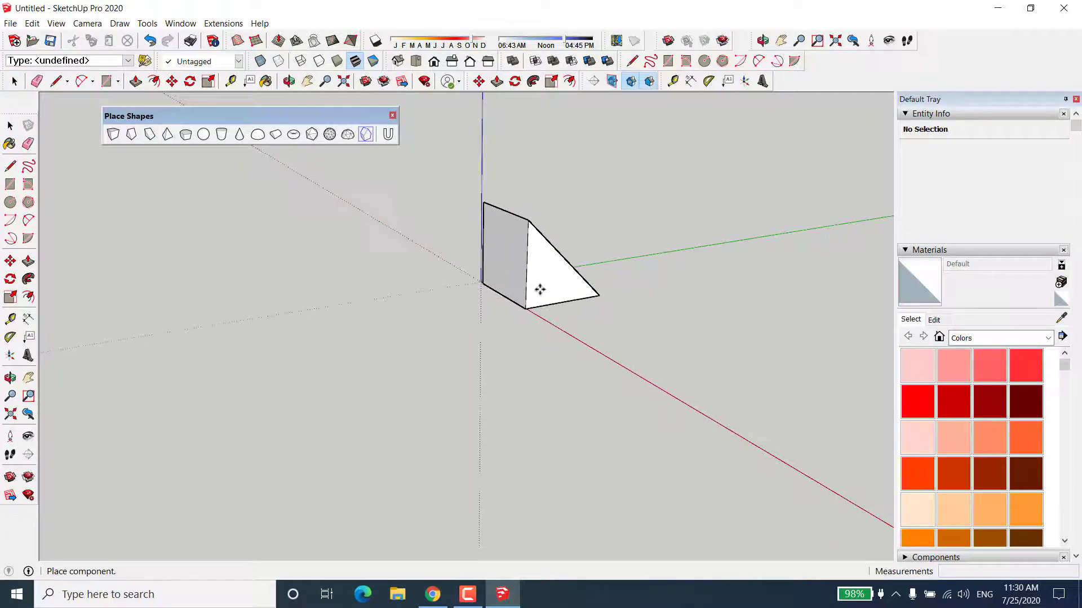
middle_click_drag(539, 290, 514, 222)
key("Escape")
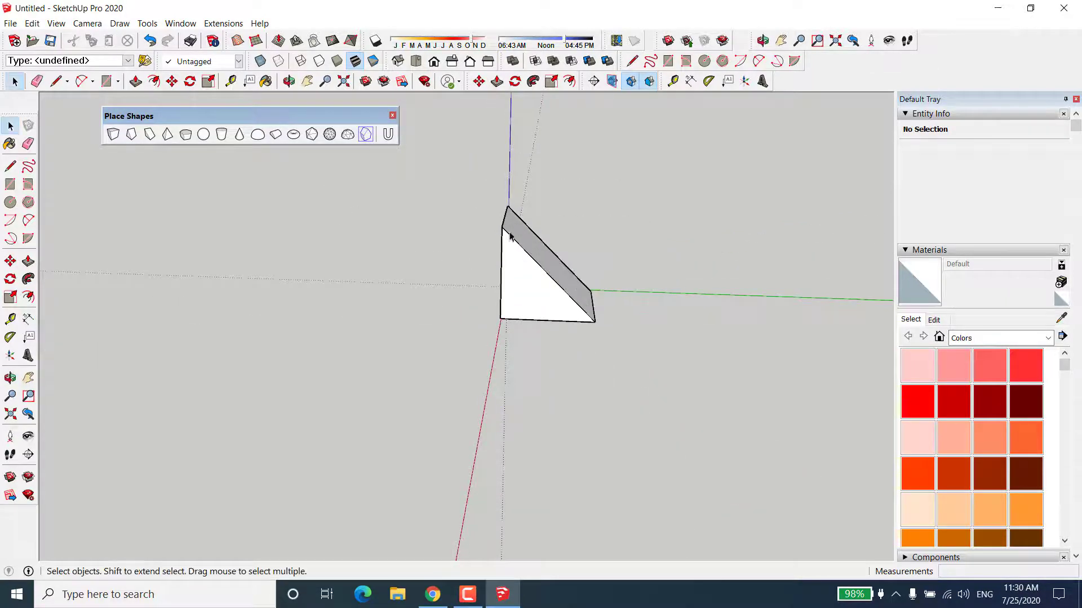
left_click_drag(457, 229, 435, 190)
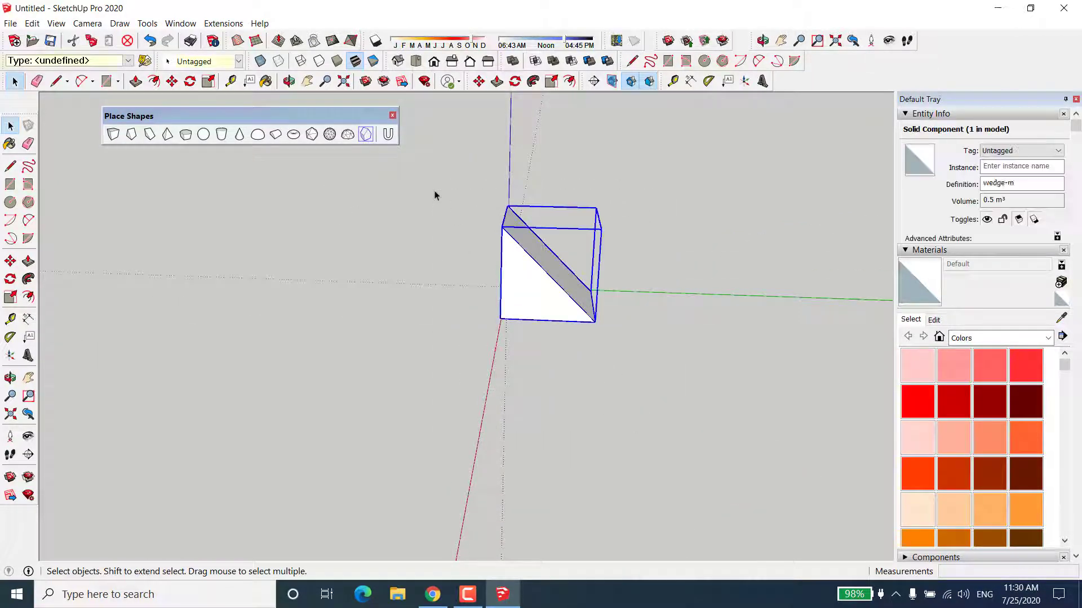
key("Delete")
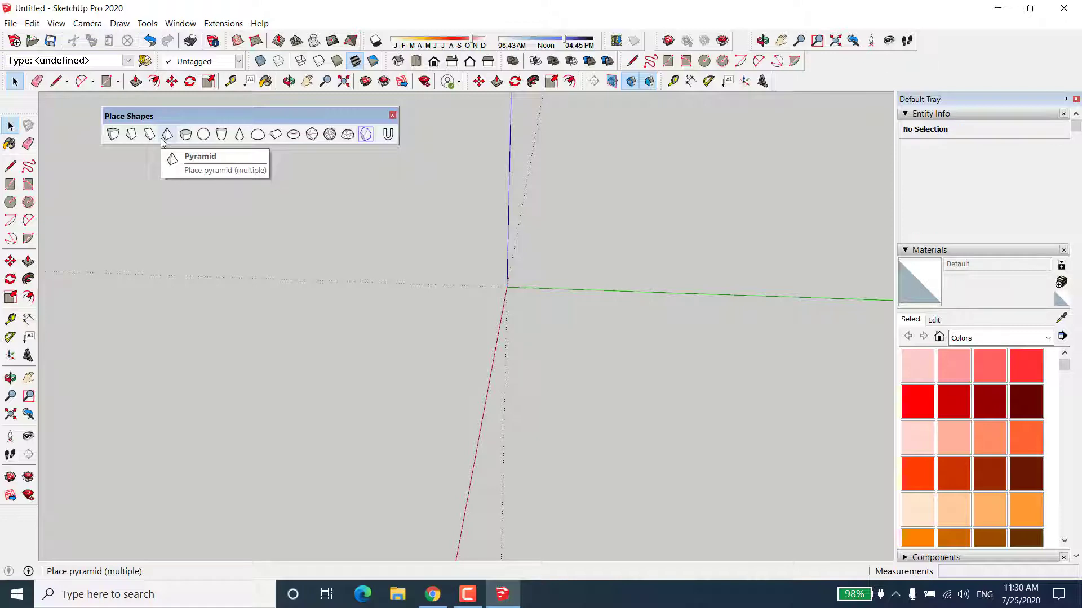
Step: Place one pyramid at the origin, inspect it from another angle, and delete it
left_click(163, 139)
left_click(544, 306)
middle_click_drag(456, 355, 627, 392)
key("ctrl+a")
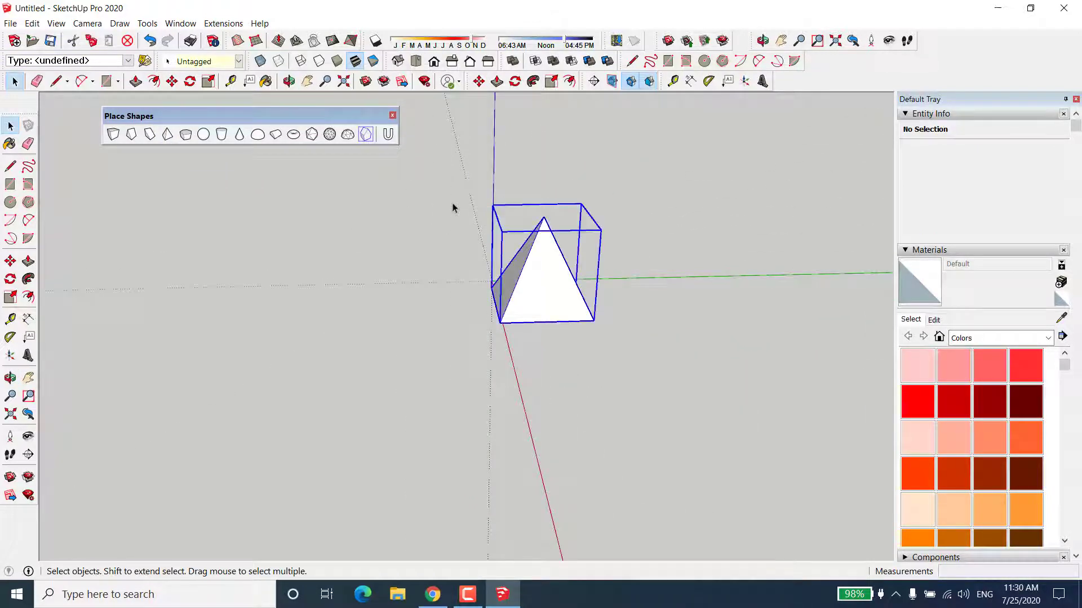
key("Delete")
Step: Place one hexagonal prism beside the origin, inspect it from above, and delete it
left_click(186, 140)
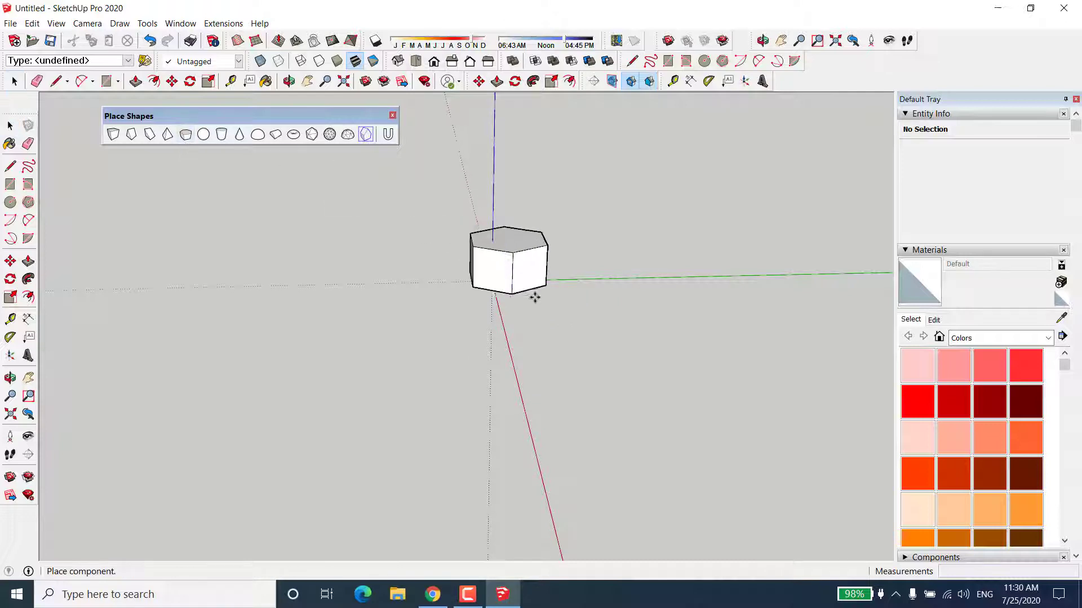
left_click(551, 324)
middle_click_drag(550, 324, 510, 502)
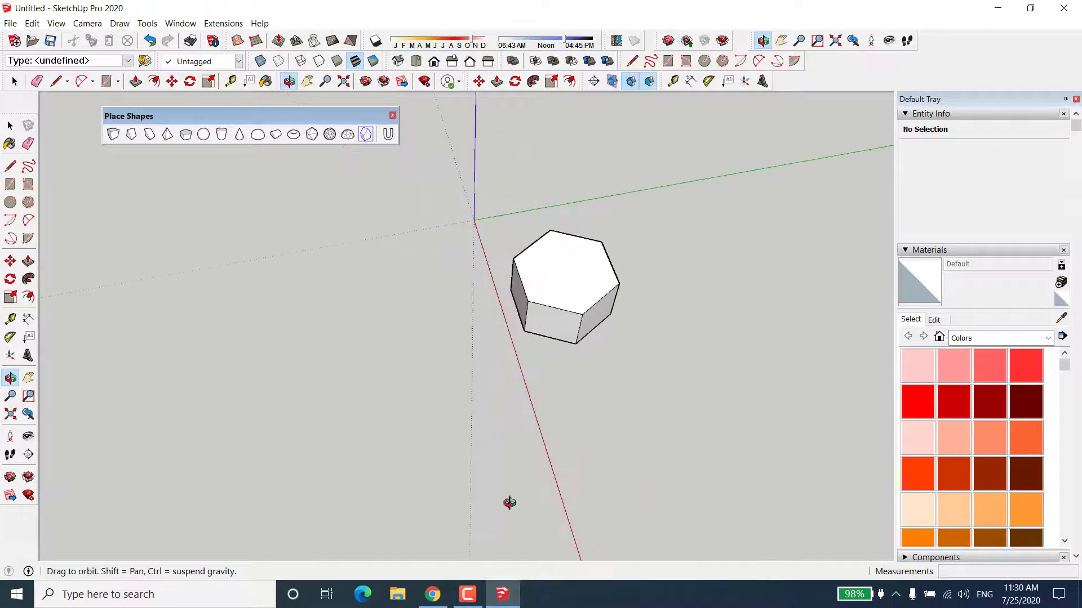
left_click_drag(448, 188, 448, 183)
key("Delete")
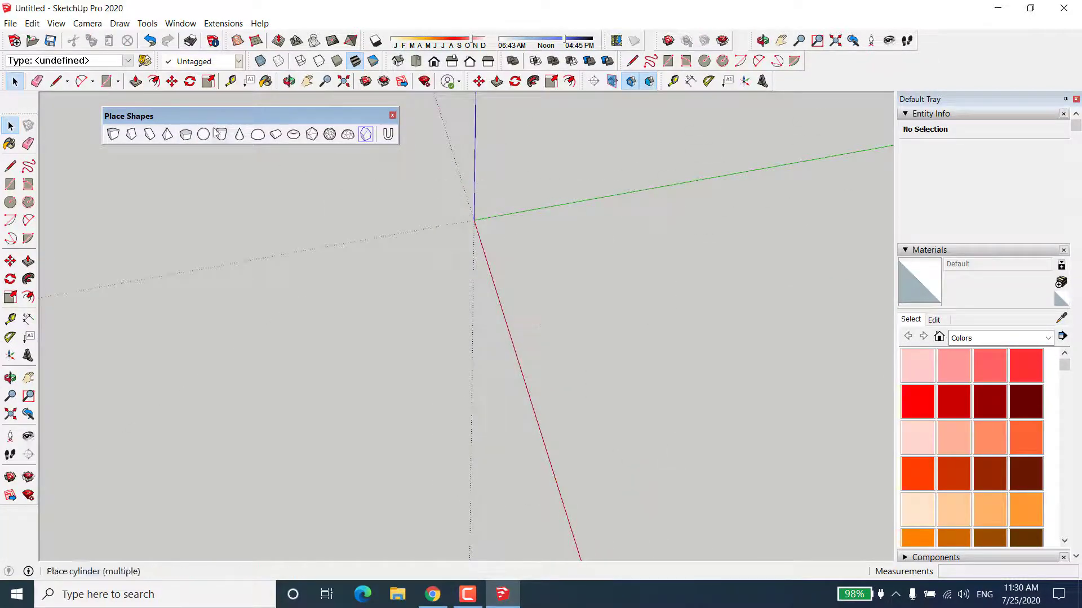
Step: Place one sphere near the origin, view it from another angle, and delete it
left_click(204, 134)
left_click(574, 283)
middle_click_drag(541, 331, 451, 276)
key("Delete")
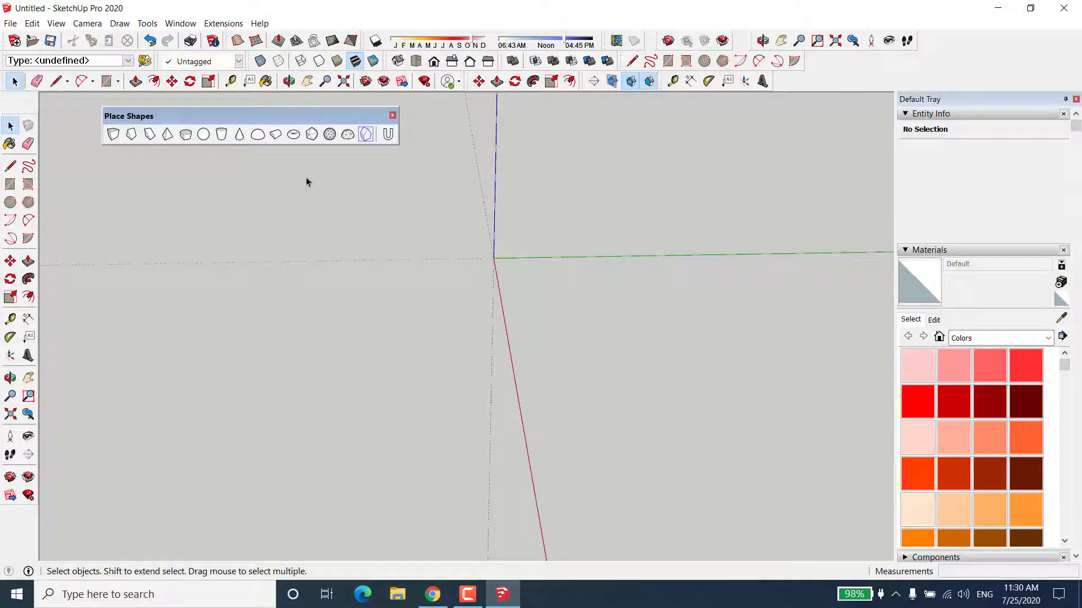
Step: Place one cylinder beside the origin, and delete it
left_click(221, 134)
left_click(586, 367)
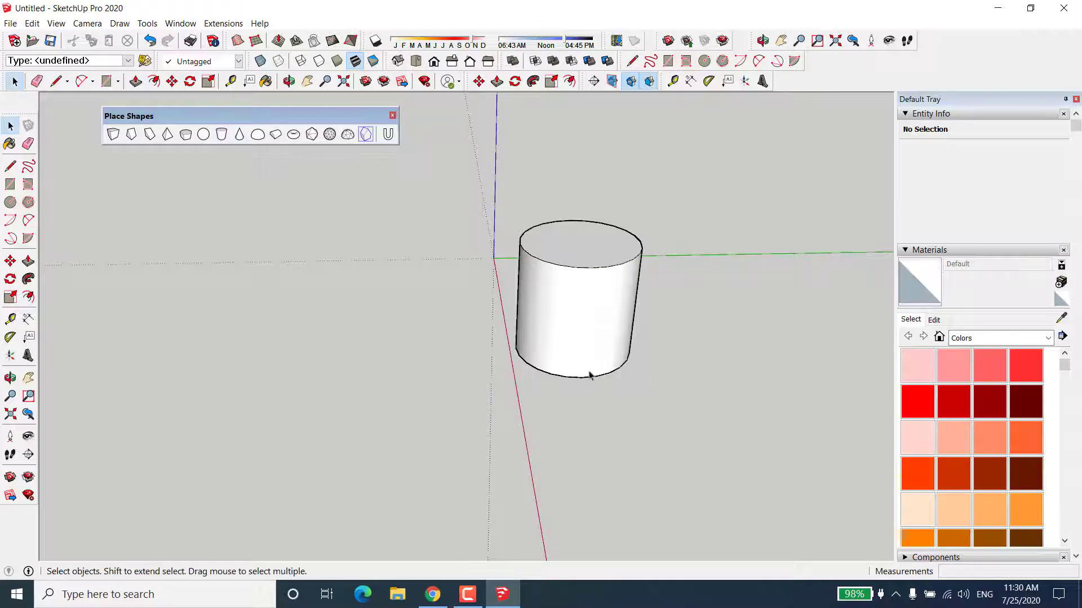
key("Delete")
left_click(222, 135)
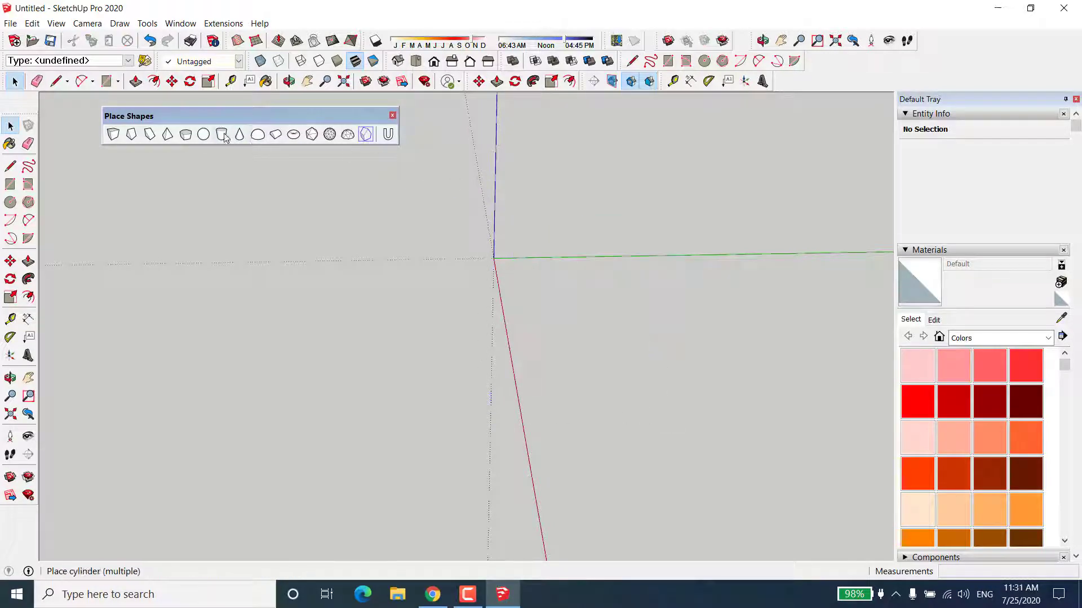
Step: Place one cone beside the origin, inspect its circular base and its side, and delete it
left_click(246, 141)
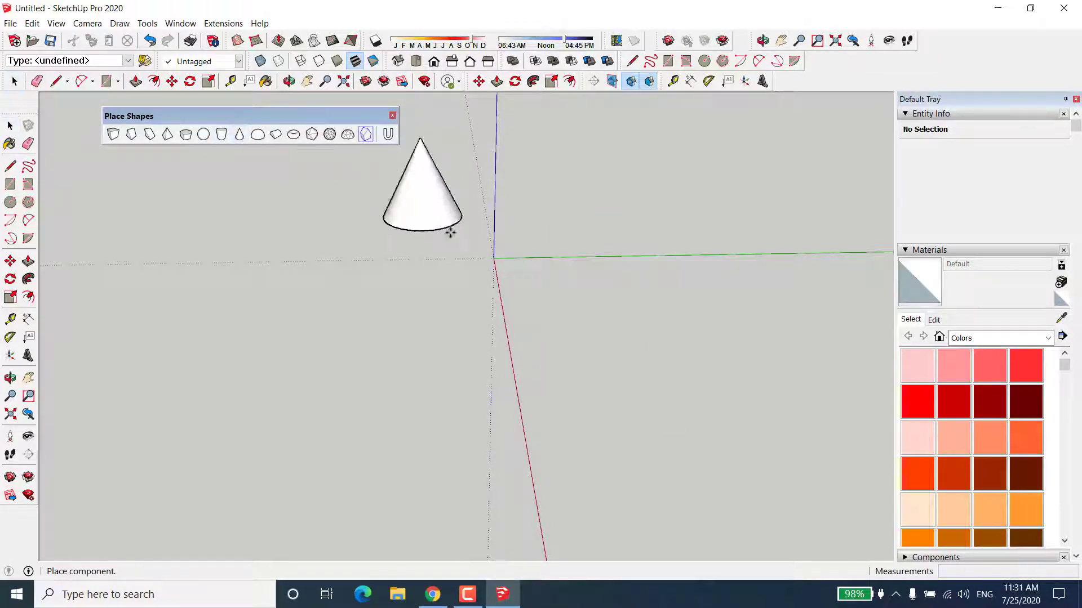
left_click(565, 320)
middle_click_drag(560, 423, 600, 342)
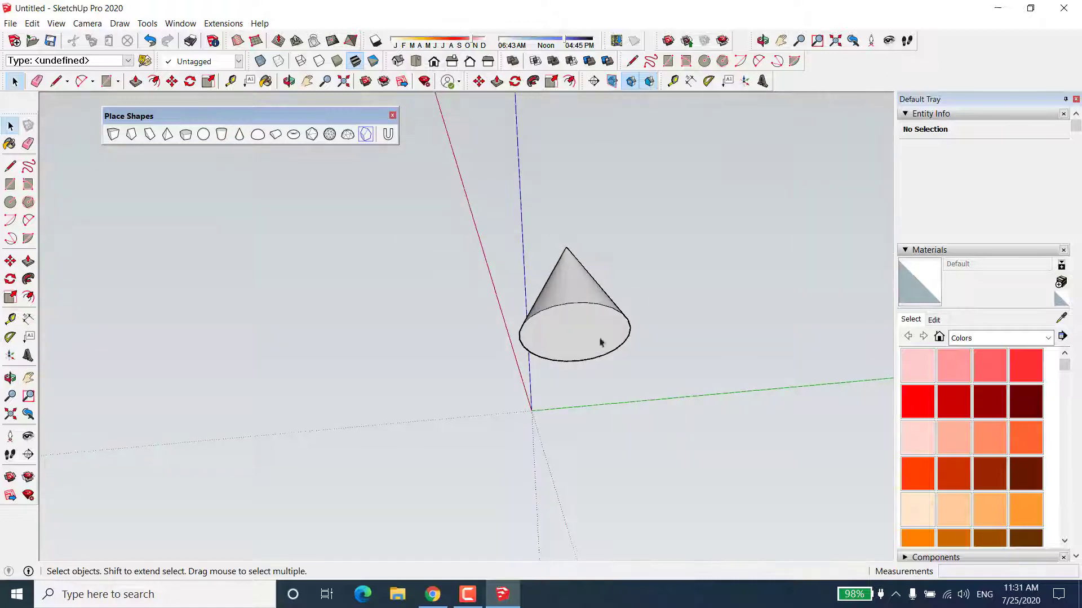
left_click(589, 326)
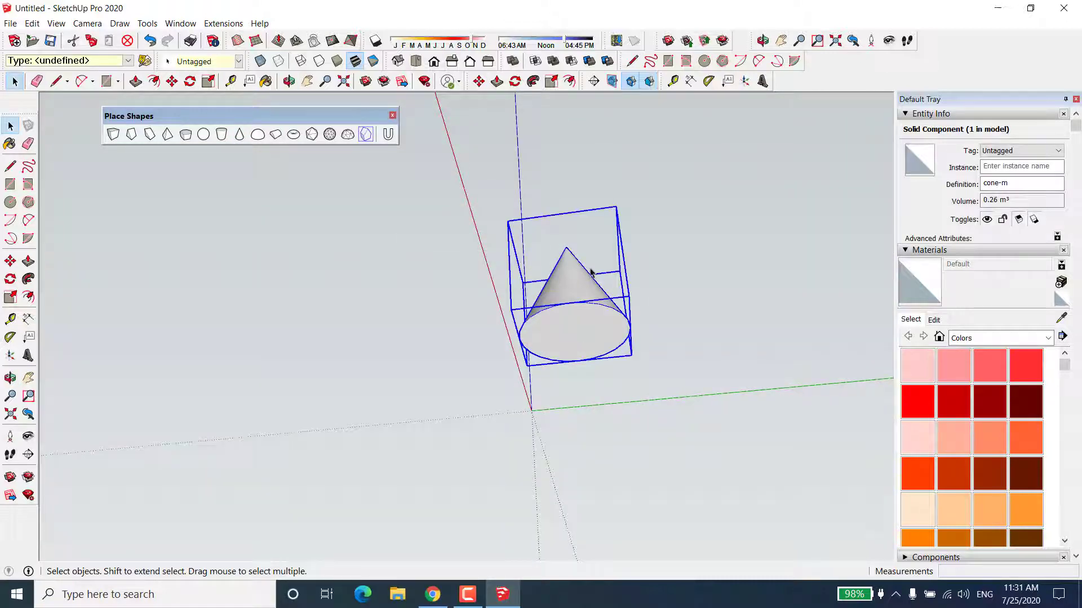
middle_click_drag(591, 273, 623, 473)
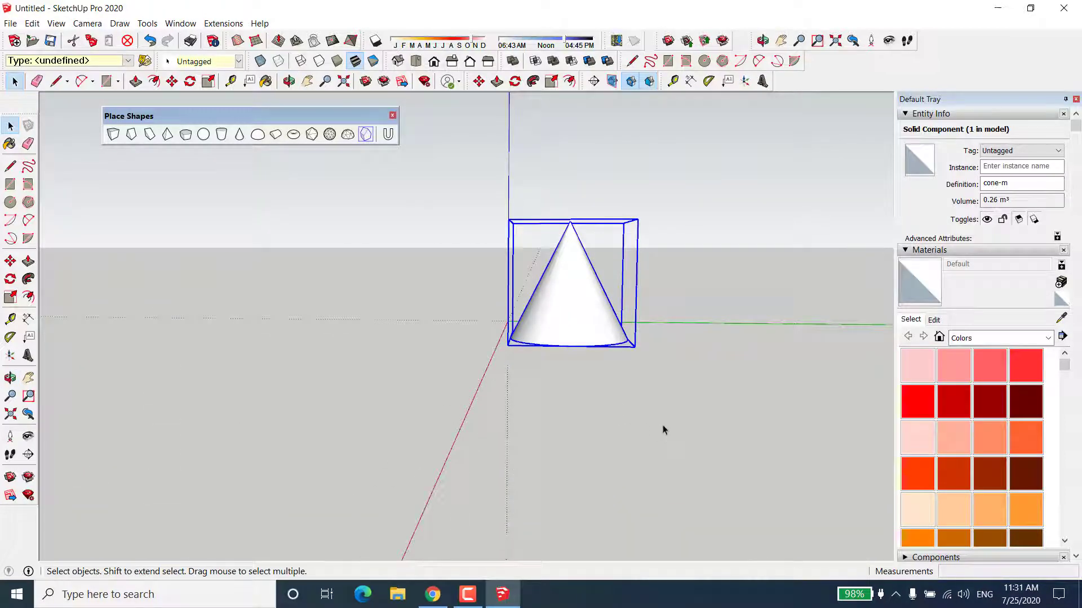
key("Delete")
Step: Place one smooth dome near the origin, inspect it from the side, and delete it
middle_click_drag(347, 256, 393, 292)
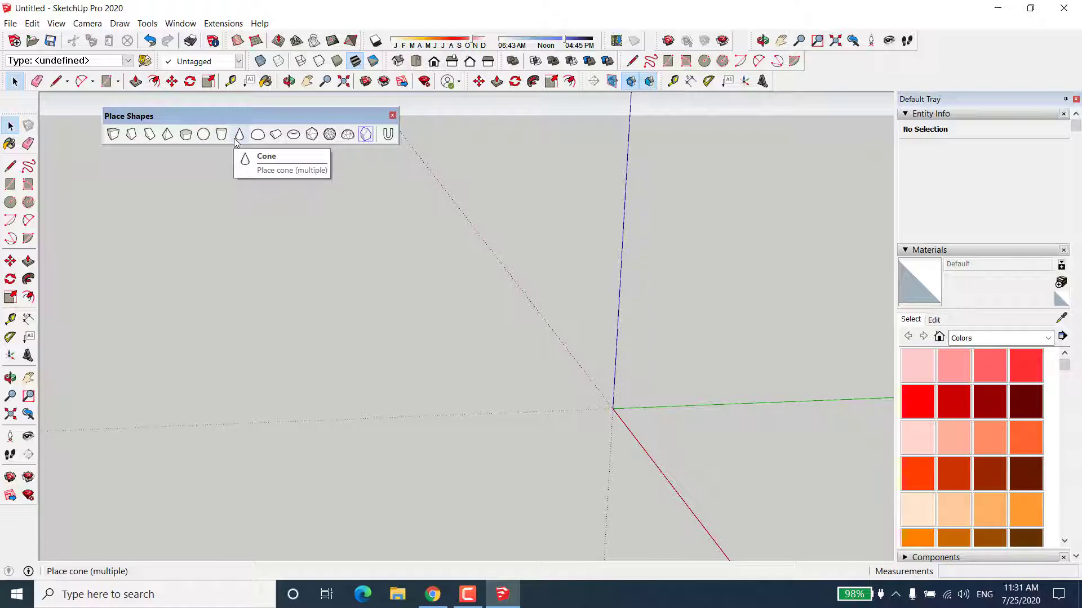
left_click(348, 133)
left_click(700, 454)
middle_click_drag(720, 519, 623, 488)
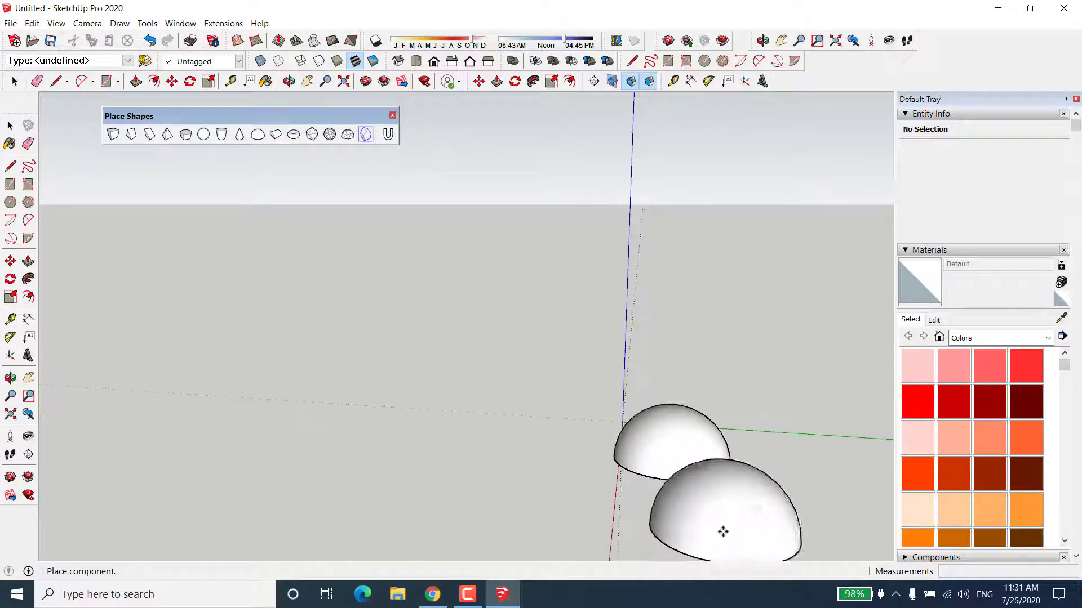
key("Escape")
key("ctrl+a")
key("Delete")
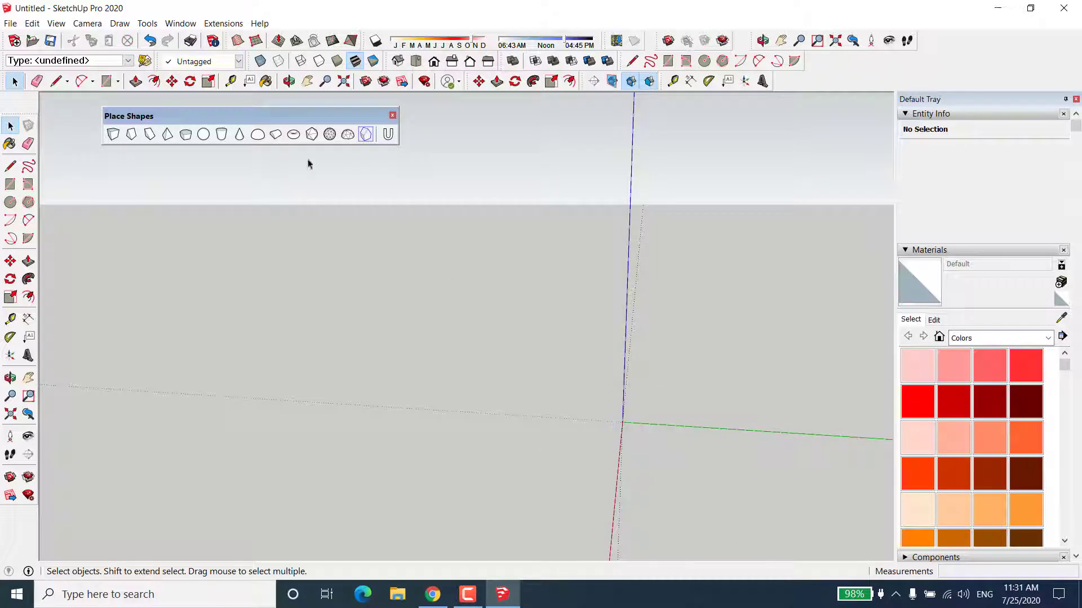
Step: Place one half cylinder lying on the ground near the origin, inspect it, and delete it
left_click(282, 136)
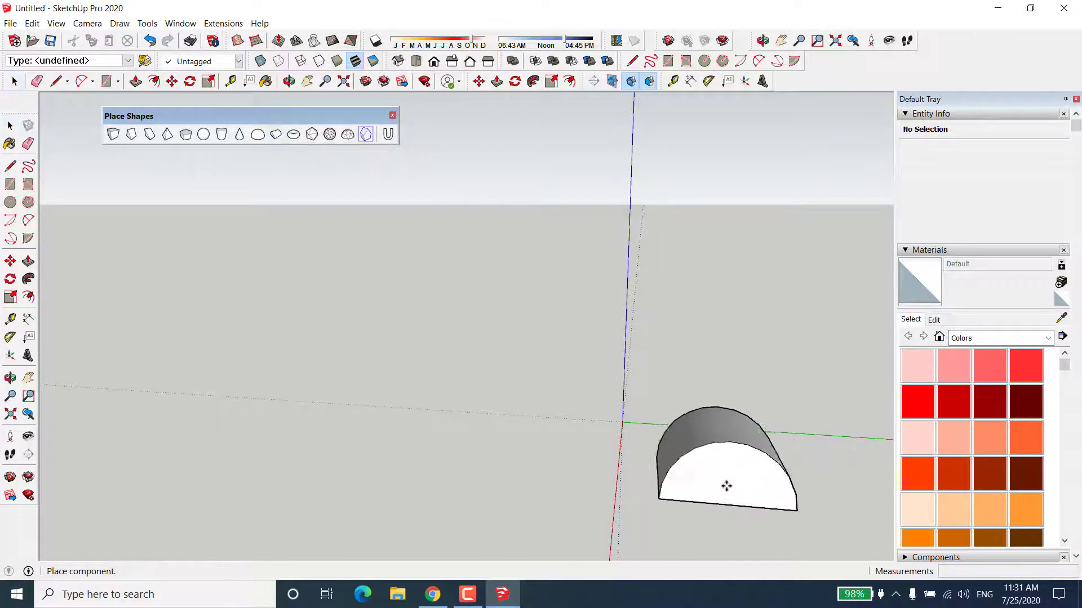
middle_click_drag(679, 471, 766, 478)
left_click_drag(647, 481, 427, 324)
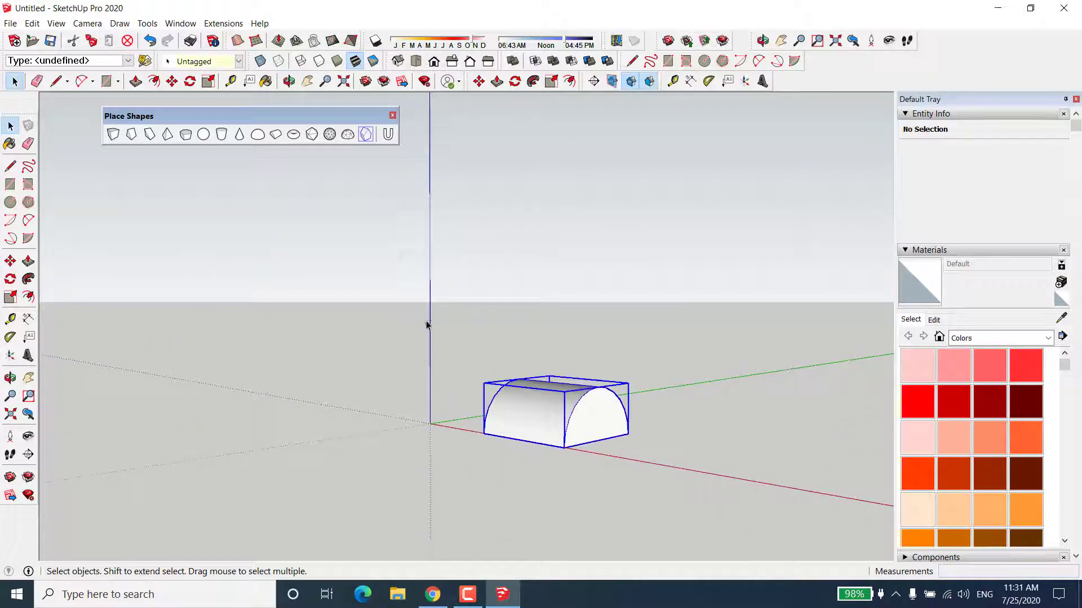
key("Delete")
Step: Place one torus between the red and green axes, inspect it from above, and delete it
left_click(293, 134)
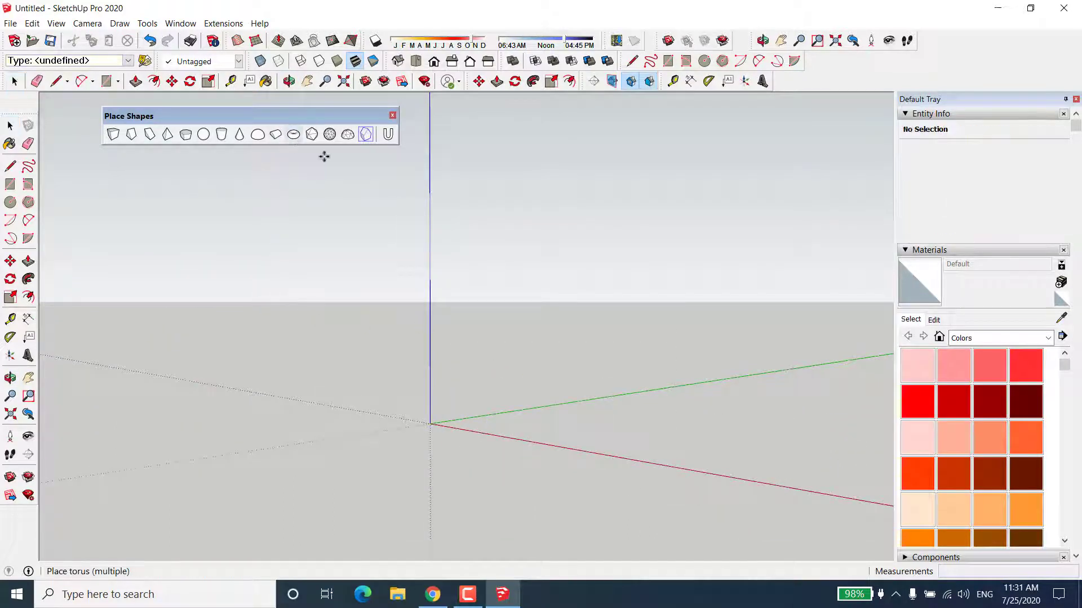
left_click(569, 427)
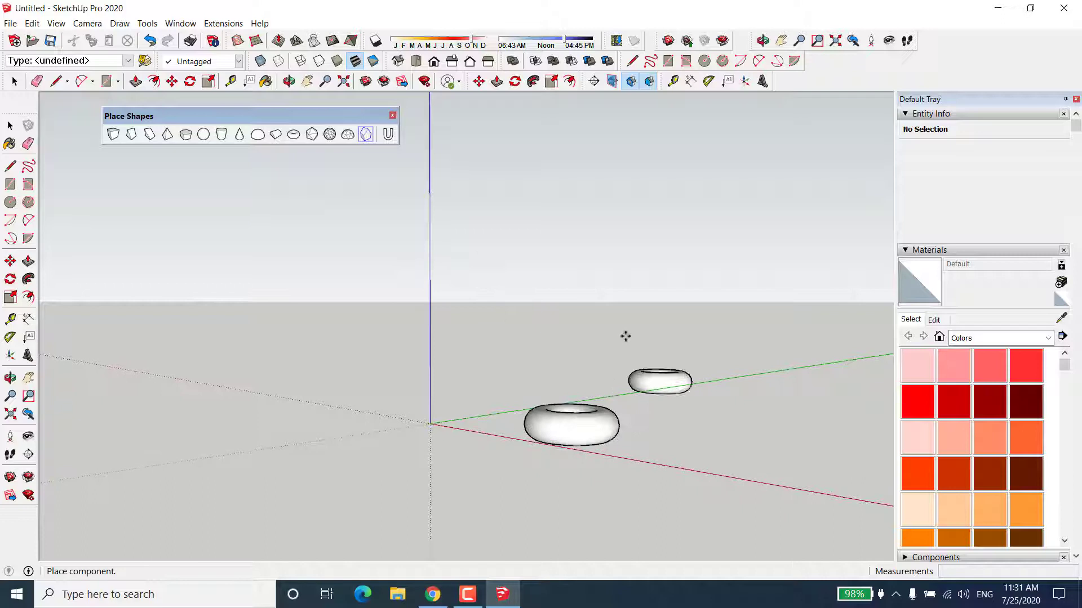
left_click(296, 138)
key("Escape")
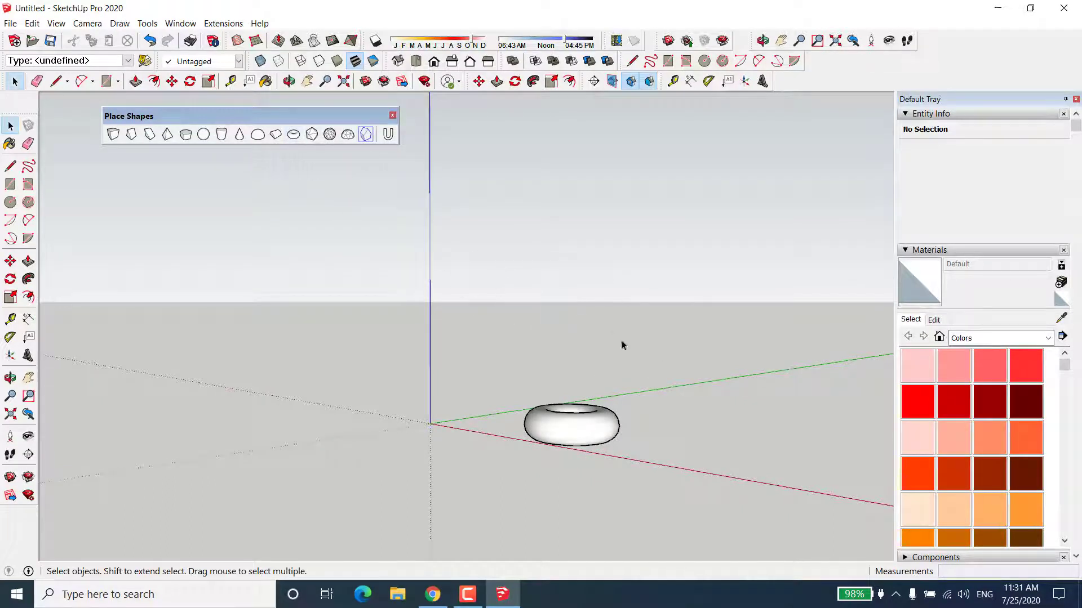
middle_click_drag(620, 345, 603, 445)
left_click_drag(465, 348, 465, 345)
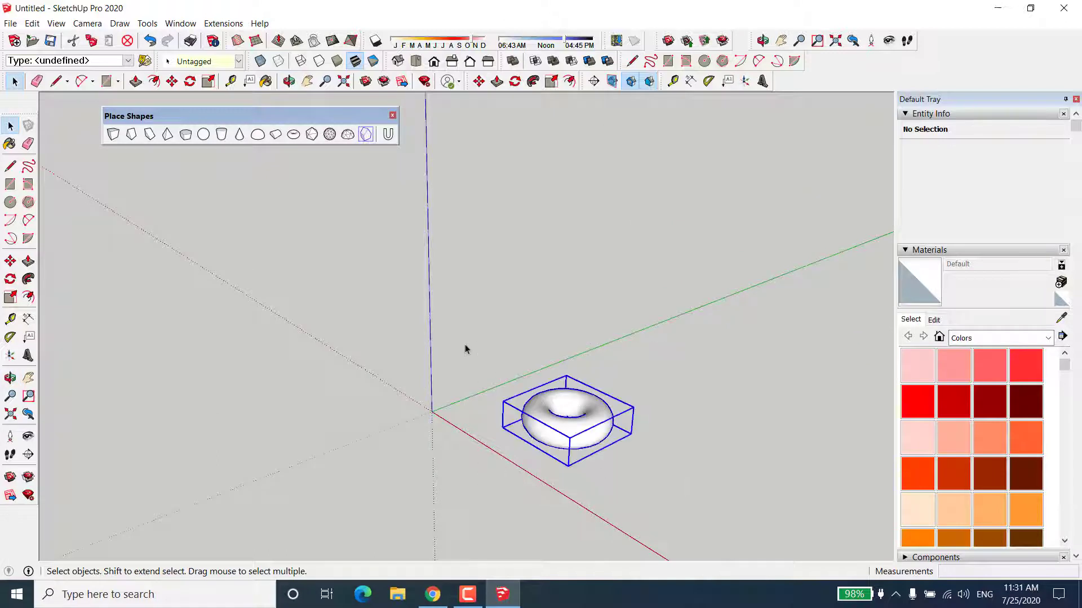
key("Delete")
Step: Place an icosahedron and a geodesic sphere side by side near the origin, inspect them, and delete both
left_click(311, 138)
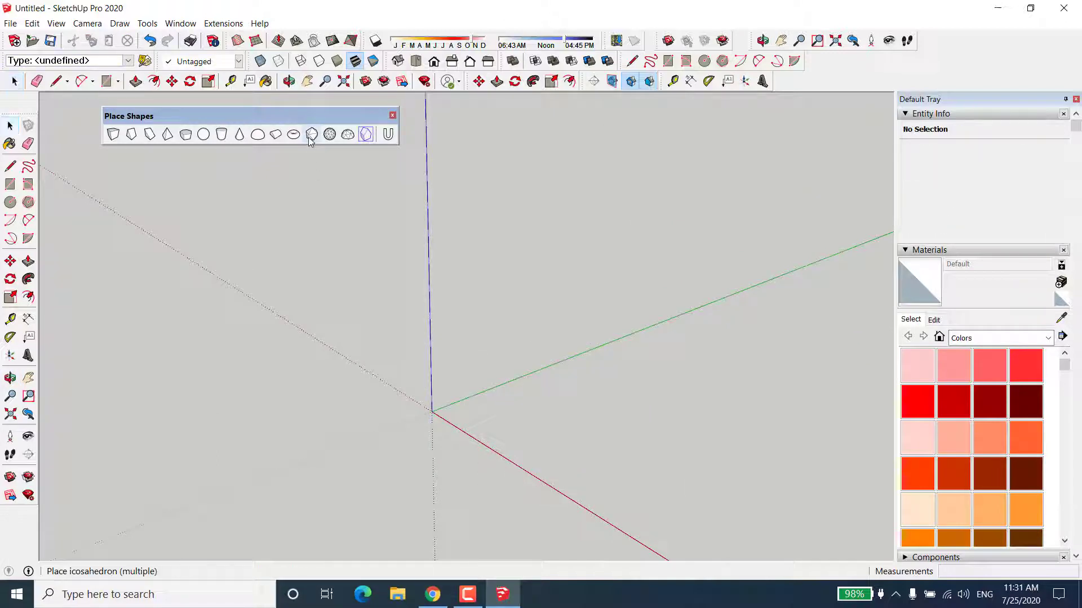
left_click(516, 404)
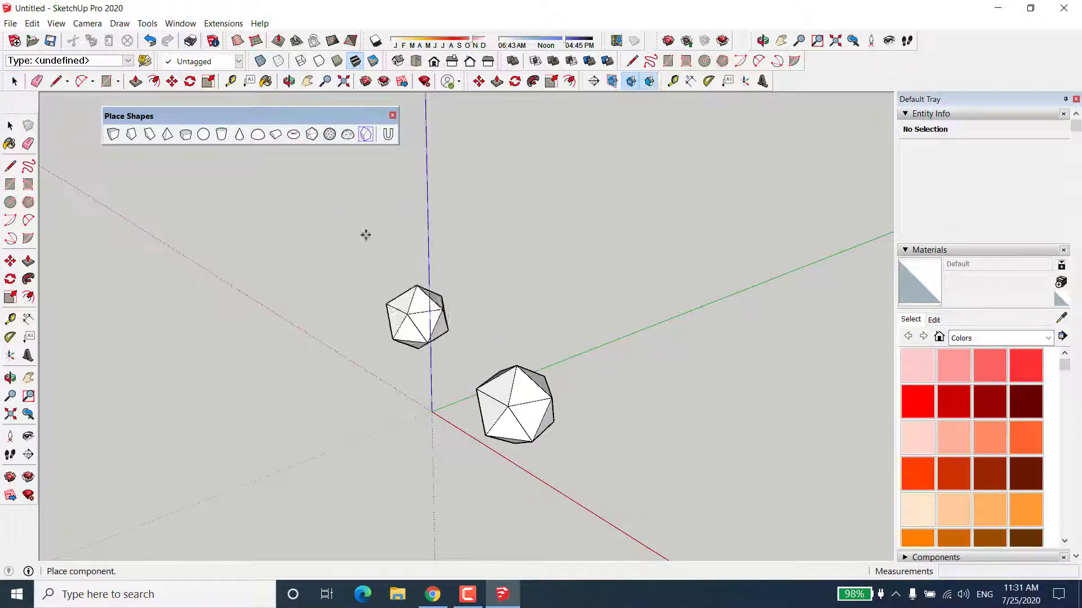
left_click(330, 135)
left_click(644, 434)
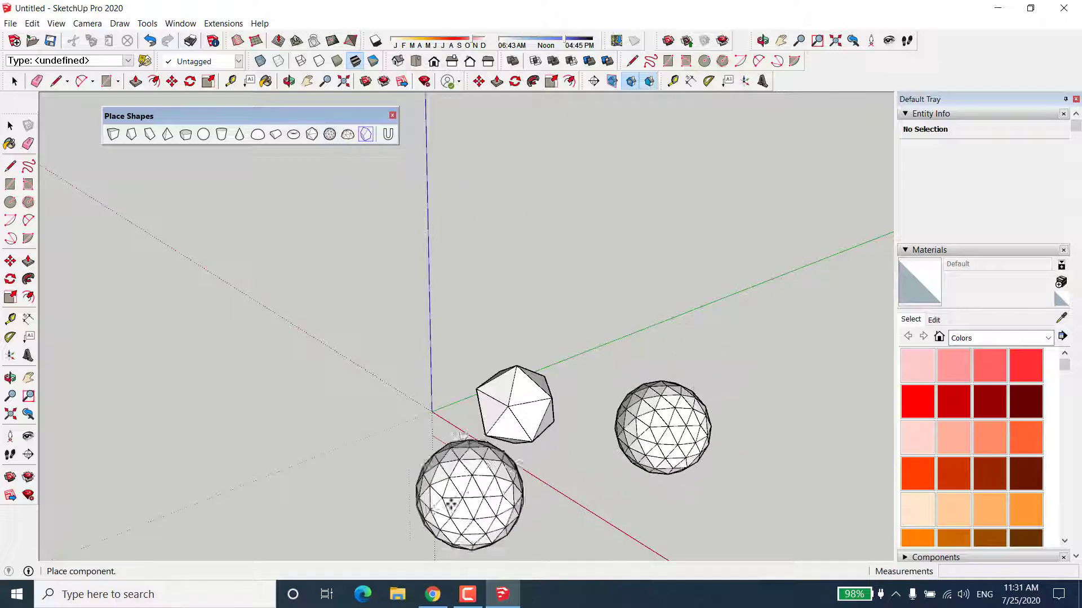
key("space")
middle_click_drag(485, 505, 565, 500)
left_click_drag(786, 500, 536, 338)
key("Delete")
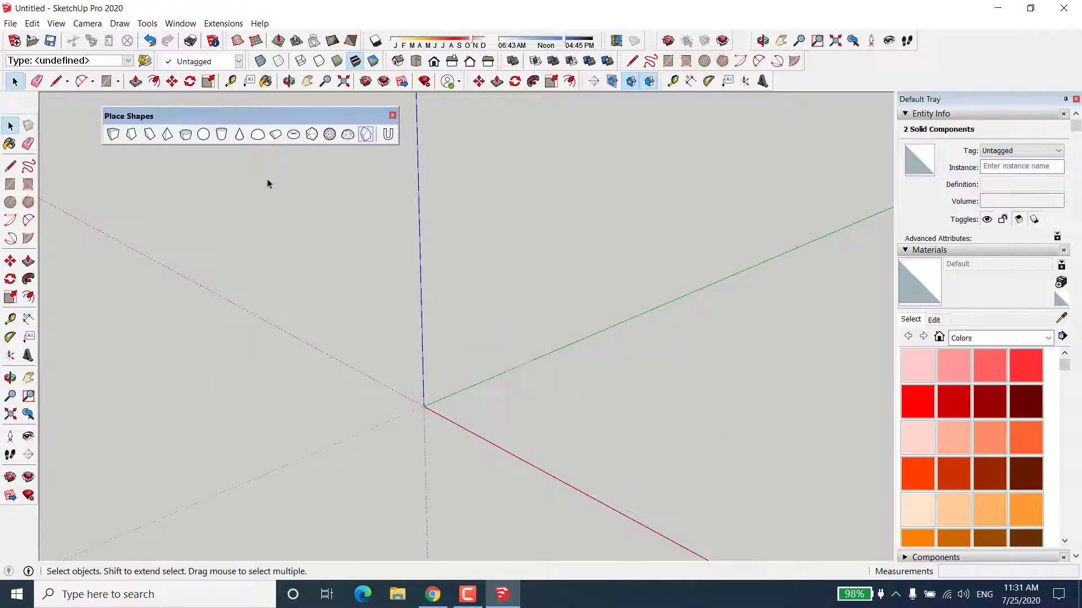
Step: Place one geodesic dome between the red and green axes
left_click(348, 134)
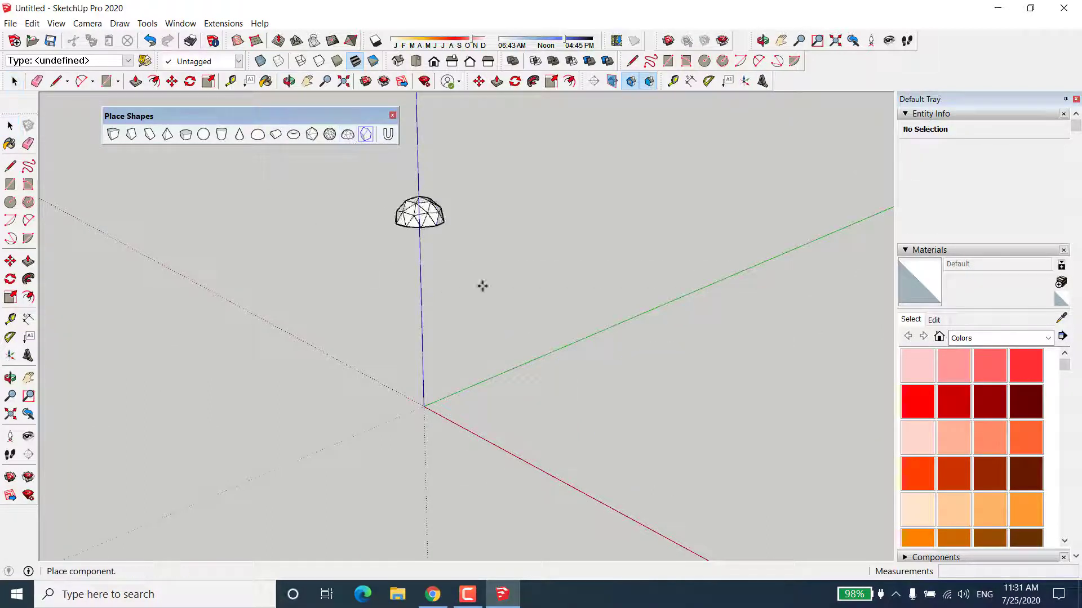
left_click(573, 401)
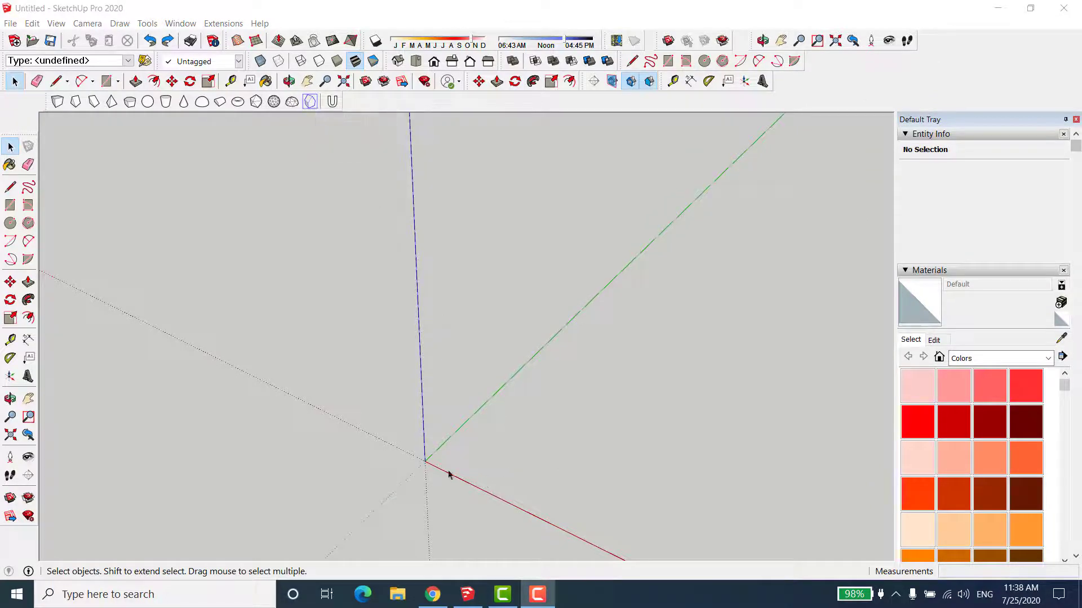
Step: Draw a 5 by 5 m square on the ground with one corner at the origin
key("r")
left_click(426, 460)
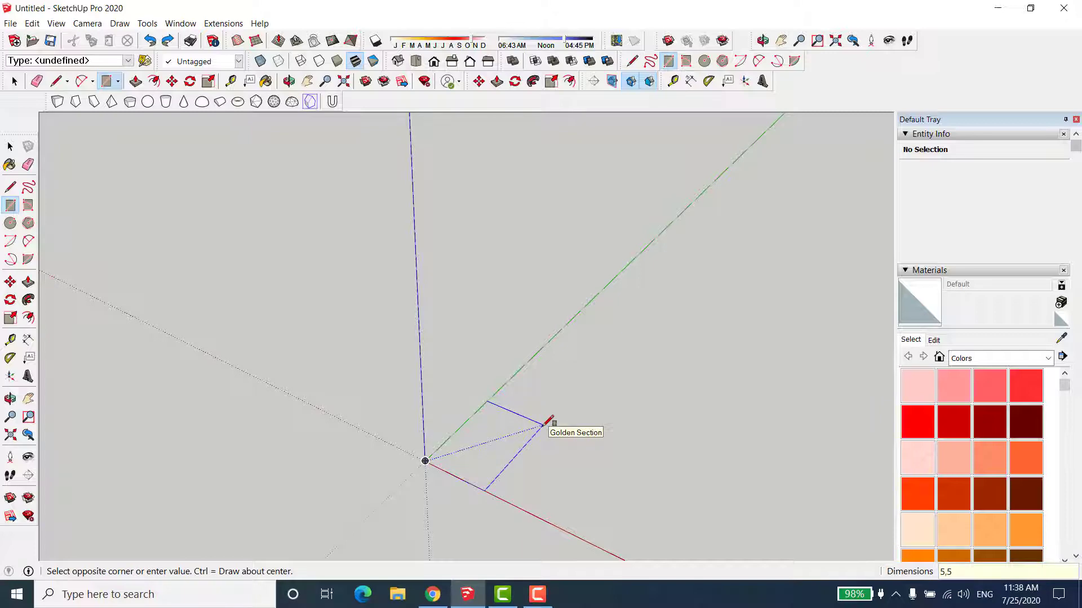
type("5,5")
key("Return")
Step: Push/Pull the square upward by 5 m to form a cube
scroll(540, 424, "down", 1)
key("p")
left_click_drag(609, 437, 603, 347)
key("Return")
key("space")
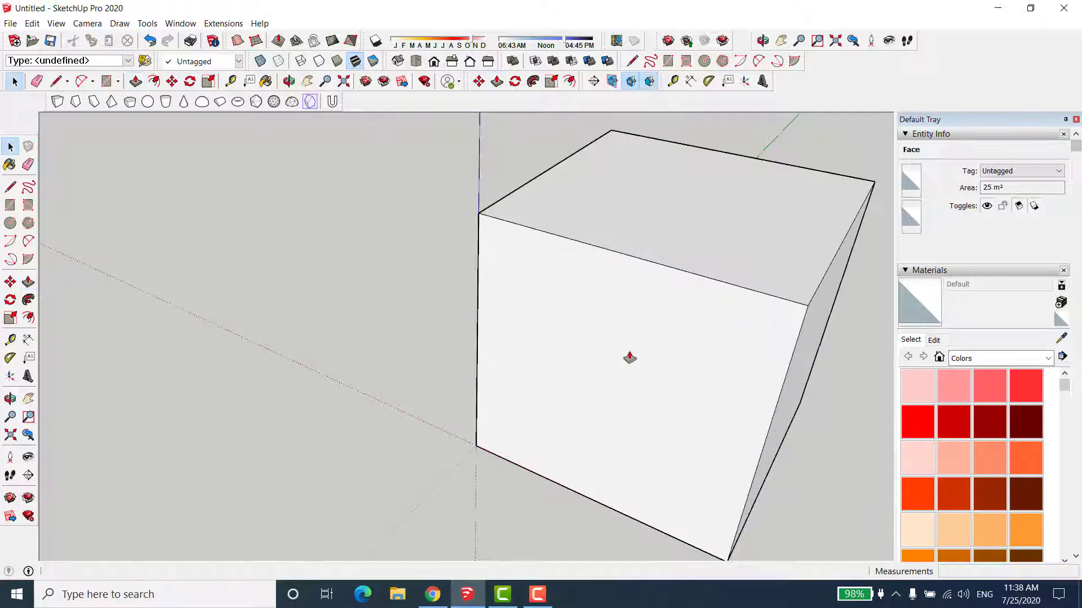
Step: Convert the whole cube into a component with the default settings, replacing the selection
triple_click(630, 357)
right_click(630, 357)
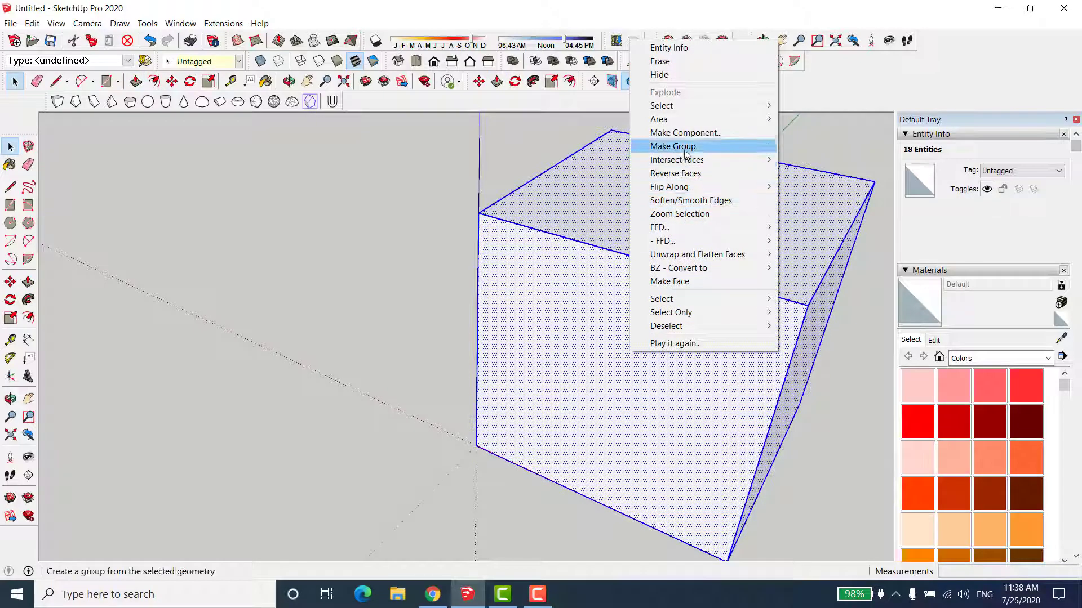
left_click(684, 133)
left_click(557, 440)
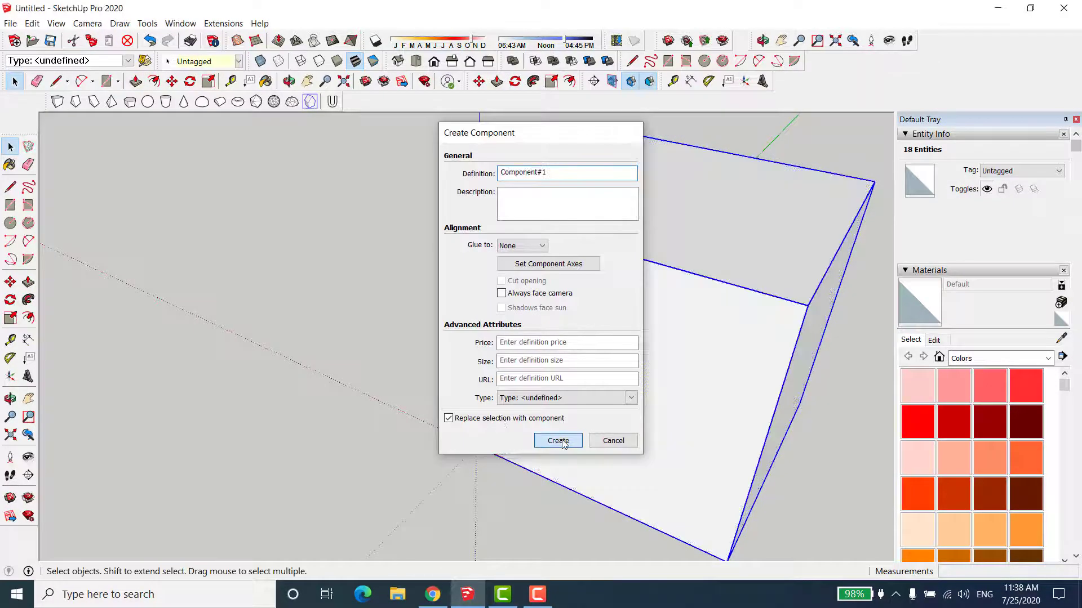
Step: Place copies of the selected cube component corner to corner, building a wall three cubes wide and three cubes high
left_click(311, 102)
scroll(303, 306, "down", 2)
scroll(302, 305, "down", 3)
middle_click_drag(316, 365, 454, 405)
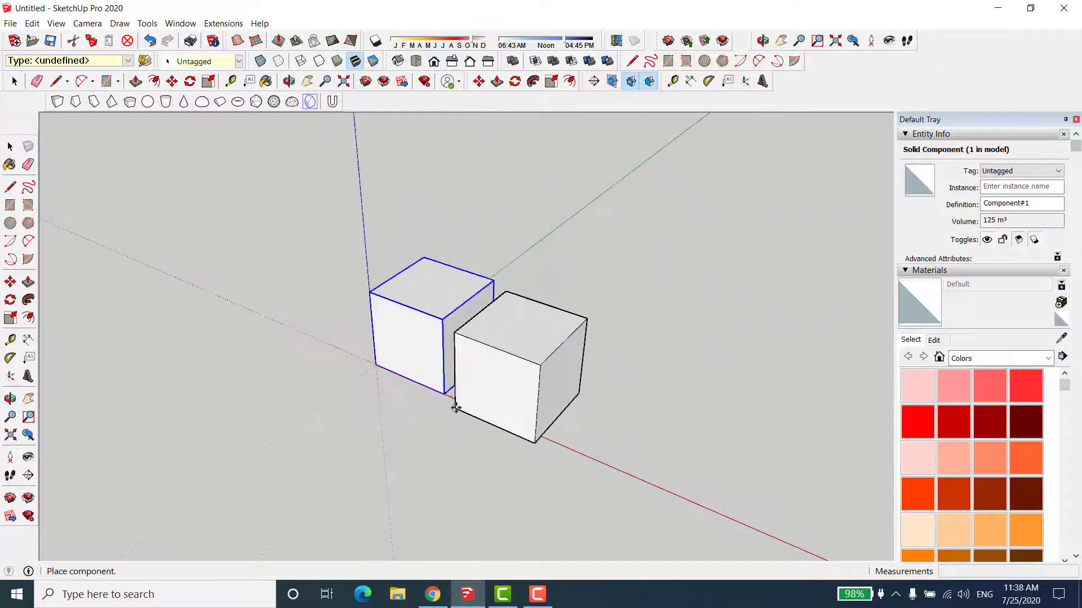
scroll(443, 397, "up", 3)
left_click(447, 332)
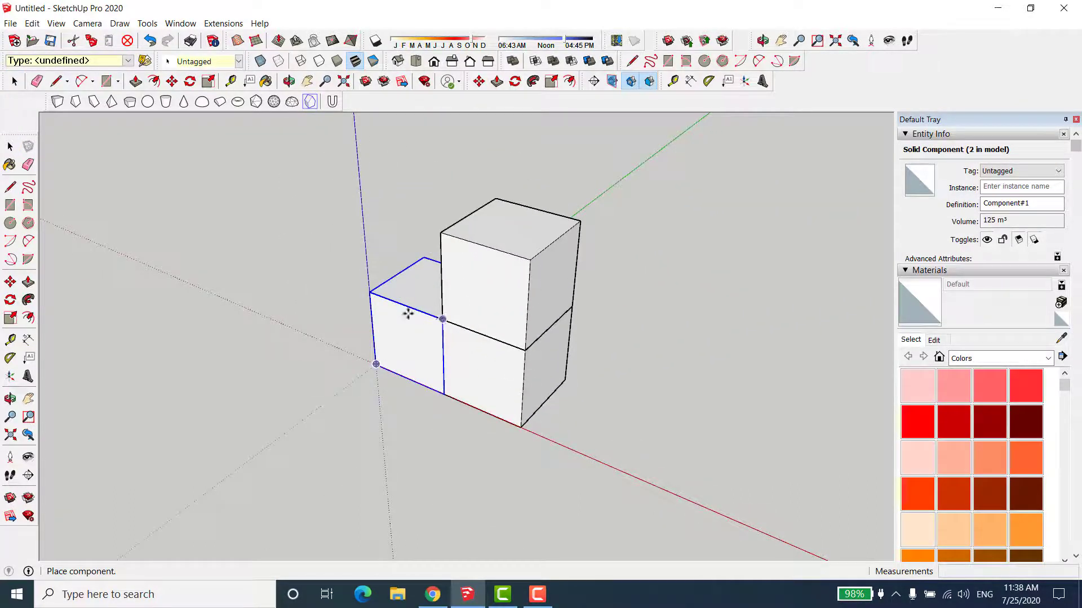
left_click(370, 293)
left_click(463, 248)
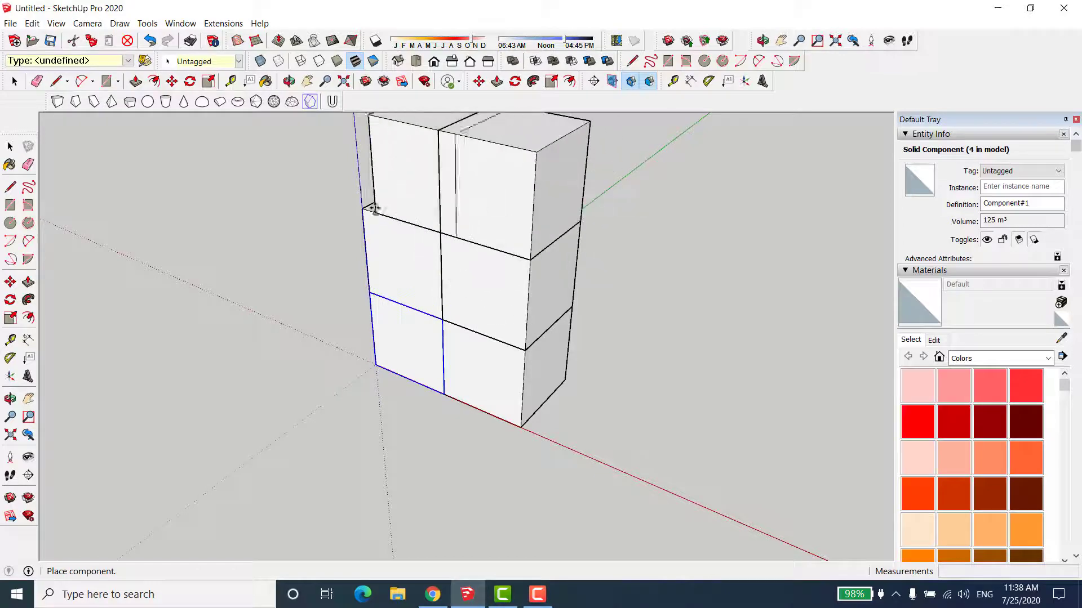
left_click(530, 260)
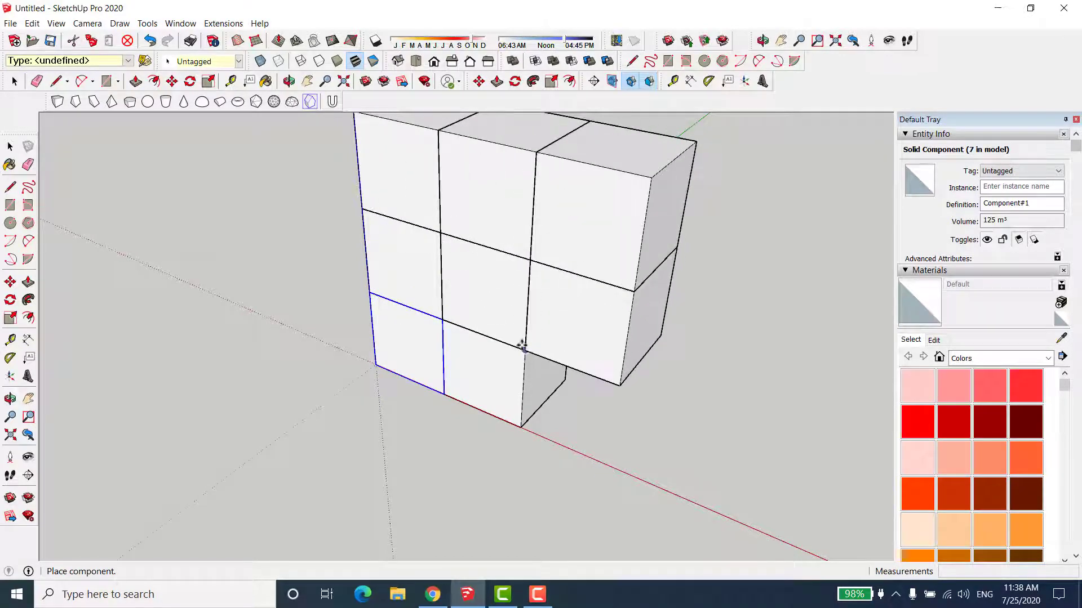
middle_click_drag(431, 388, 482, 410)
left_click(525, 412)
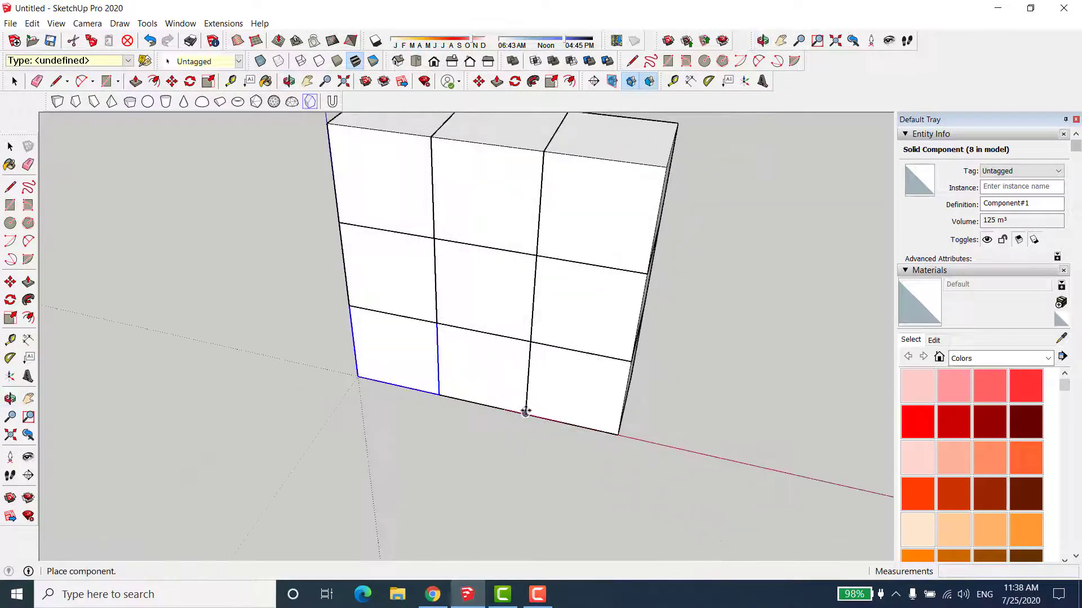